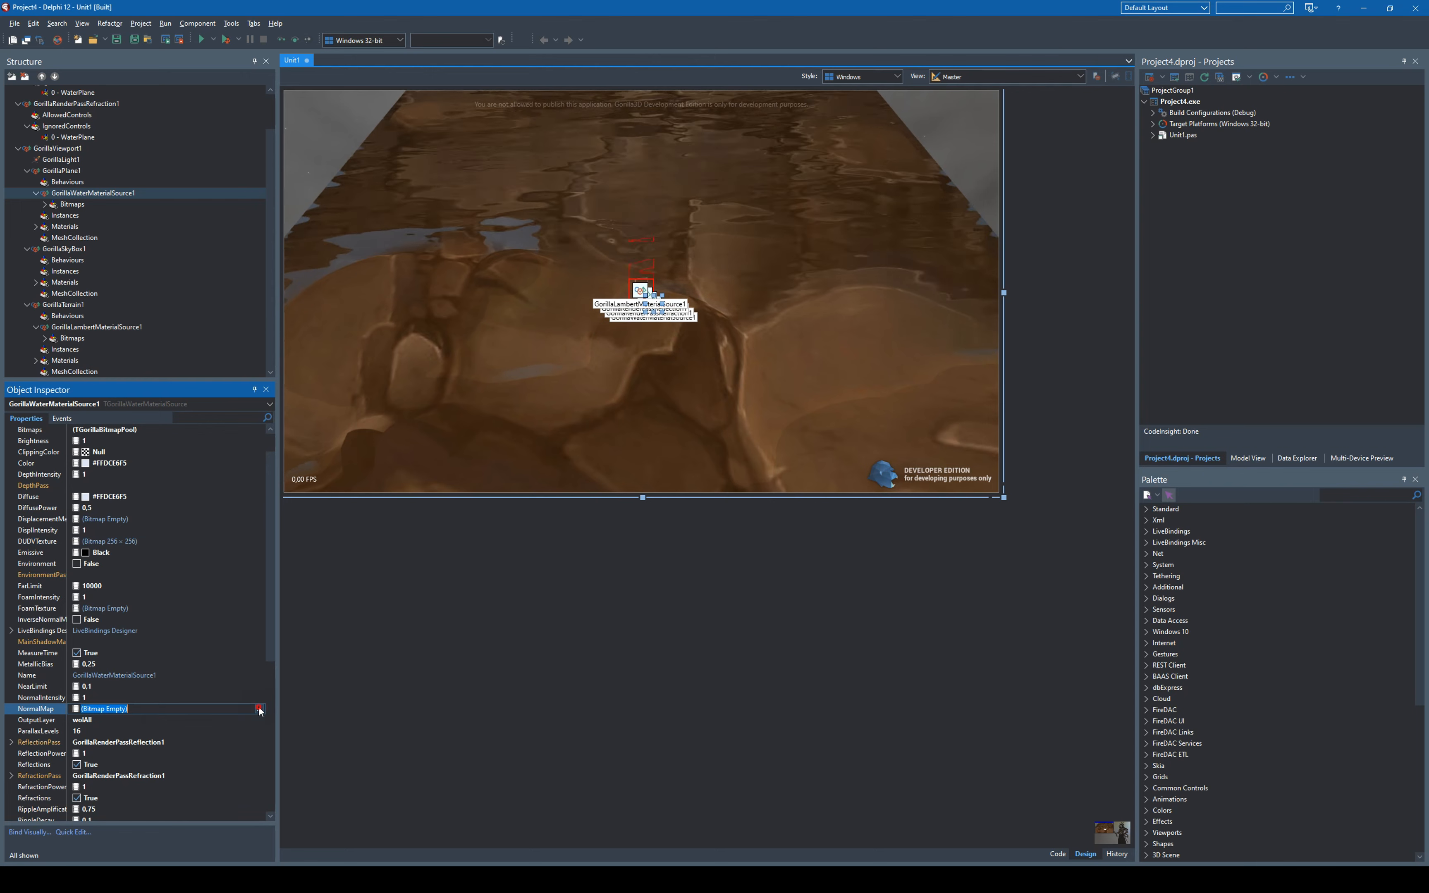
- Load water-normal.jpg as the NormalMap of GorillaWaterMaterialSource1
left_click(259, 709)
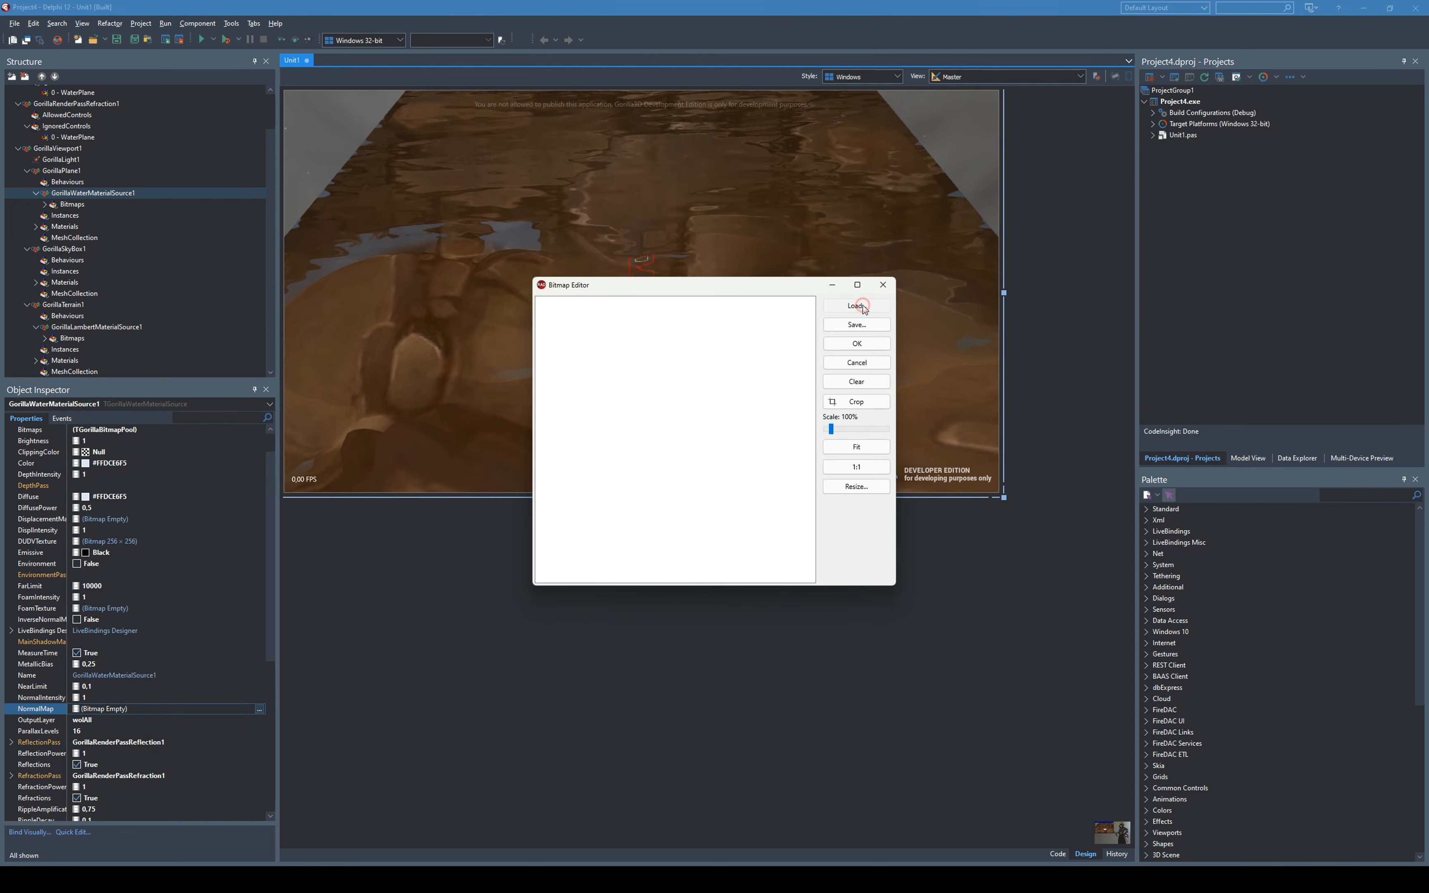
left_click(863, 309)
double_click(973, 394)
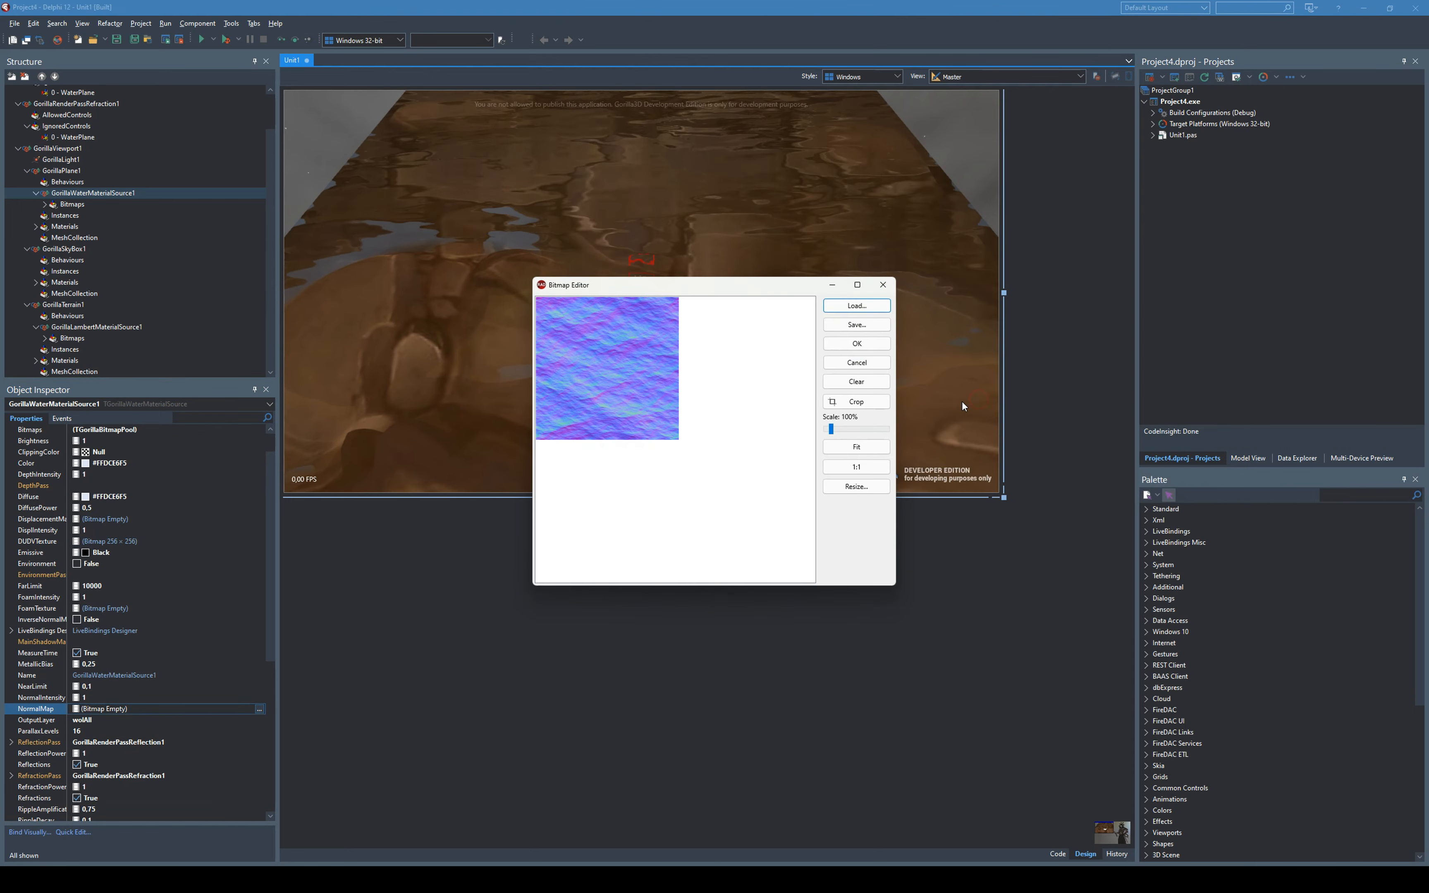
left_click(857, 344)
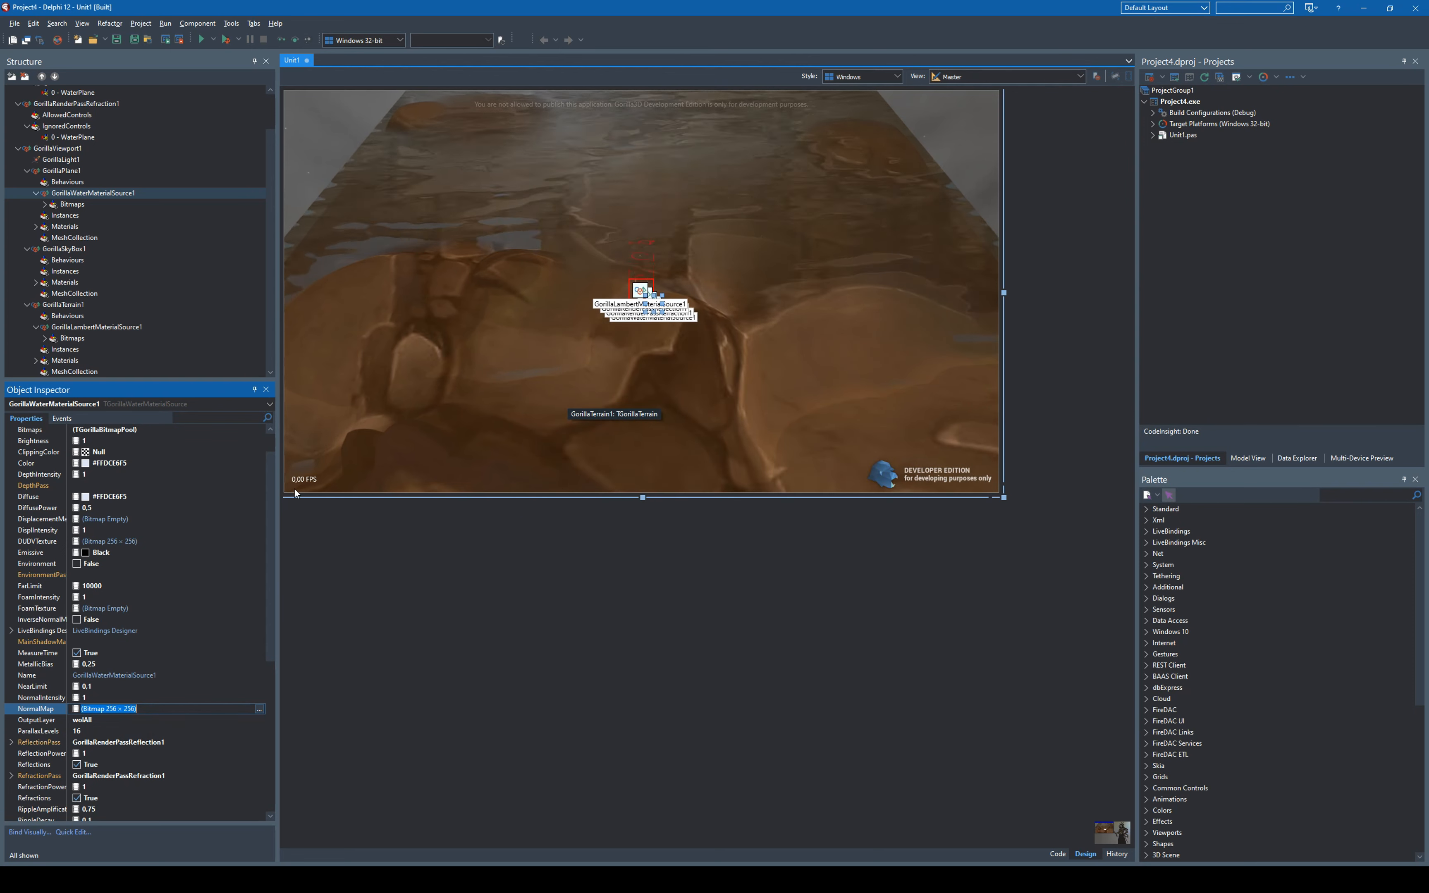
- Load water-spec.jpg from the textures folder as the water material's SpecularMap
left_click_drag(266, 549, 199, 718)
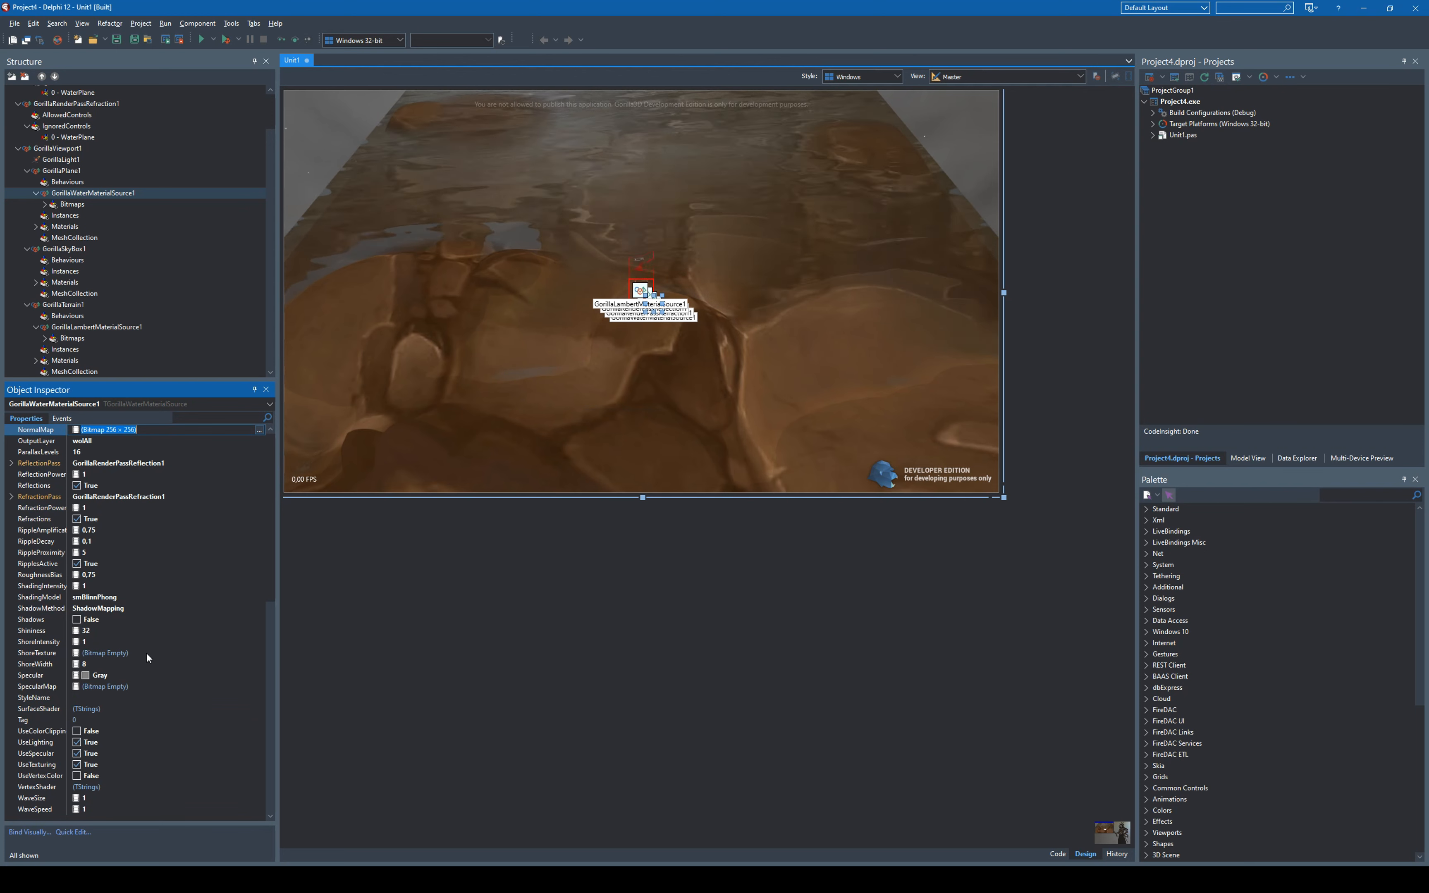
left_click(153, 686)
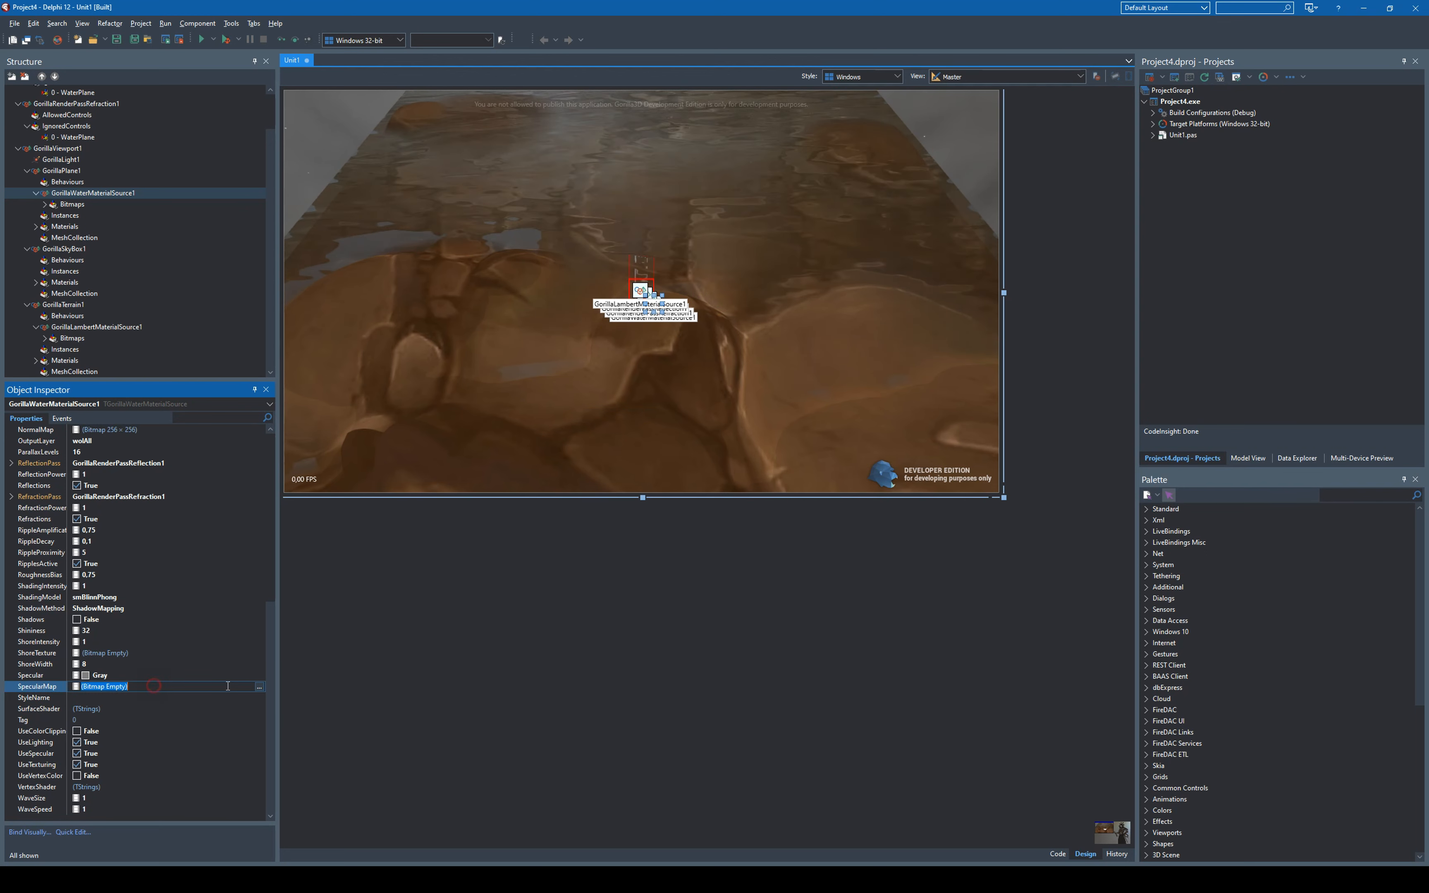
left_click(260, 686)
left_click(104, 720)
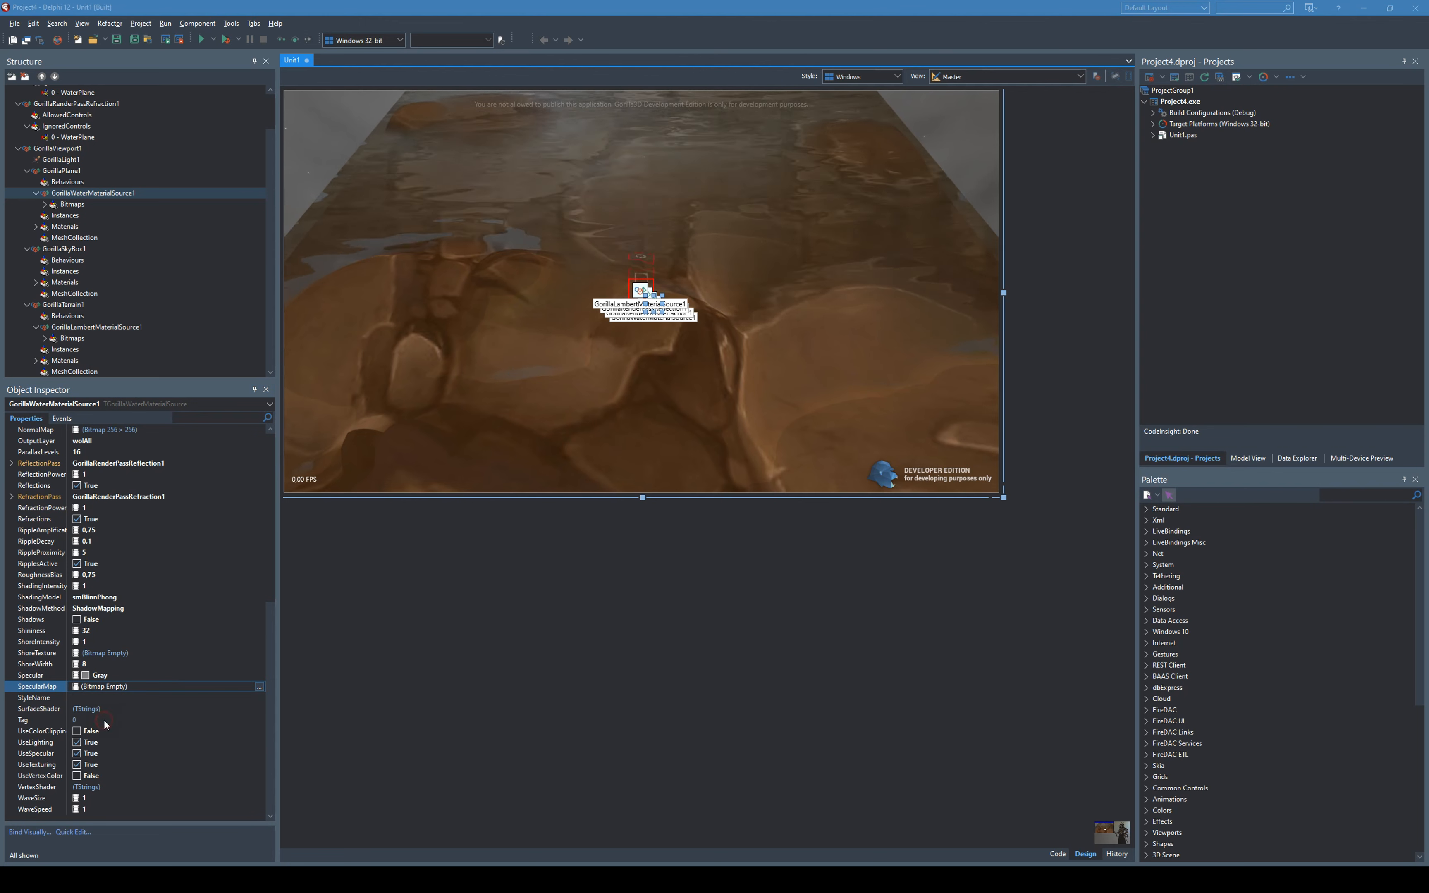
left_click(864, 309)
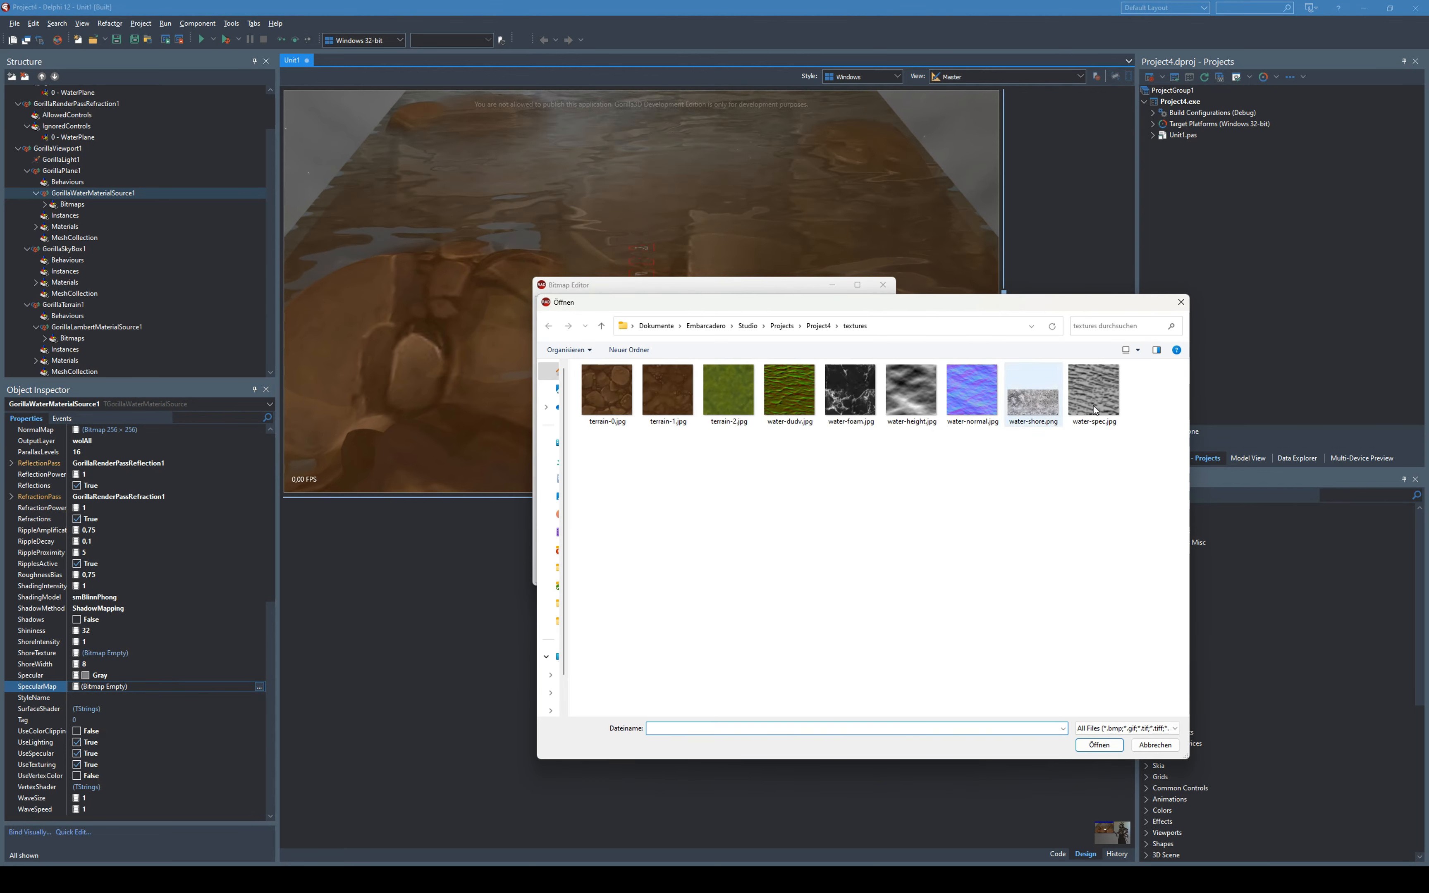
double_click(1093, 390)
left_click(857, 344)
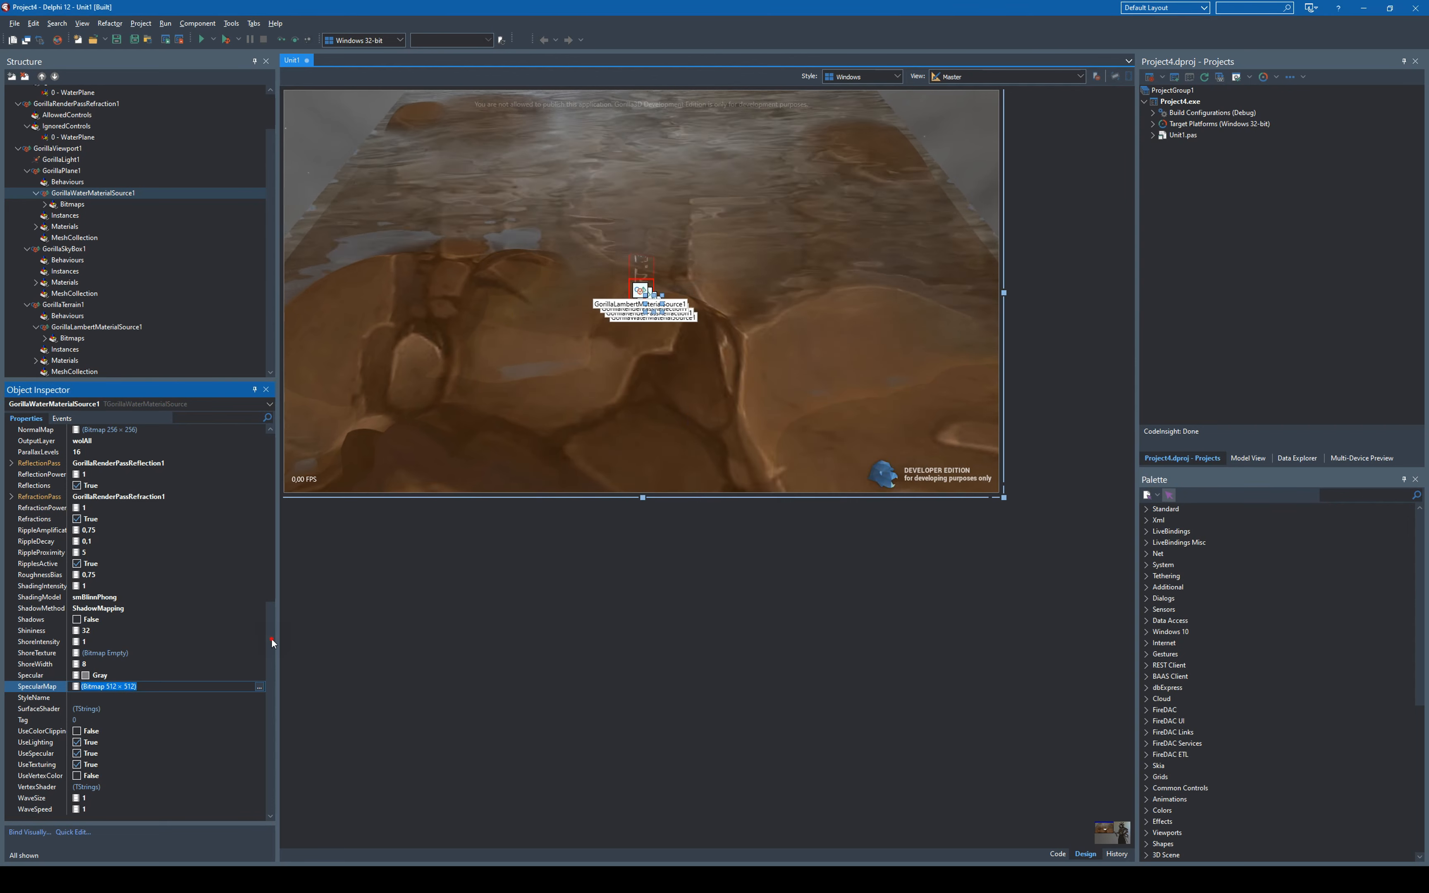
- Load water-foam.jpg from the textures folder as the water material's FoamTexture
left_click_drag(271, 638, 271, 507)
left_click(141, 576)
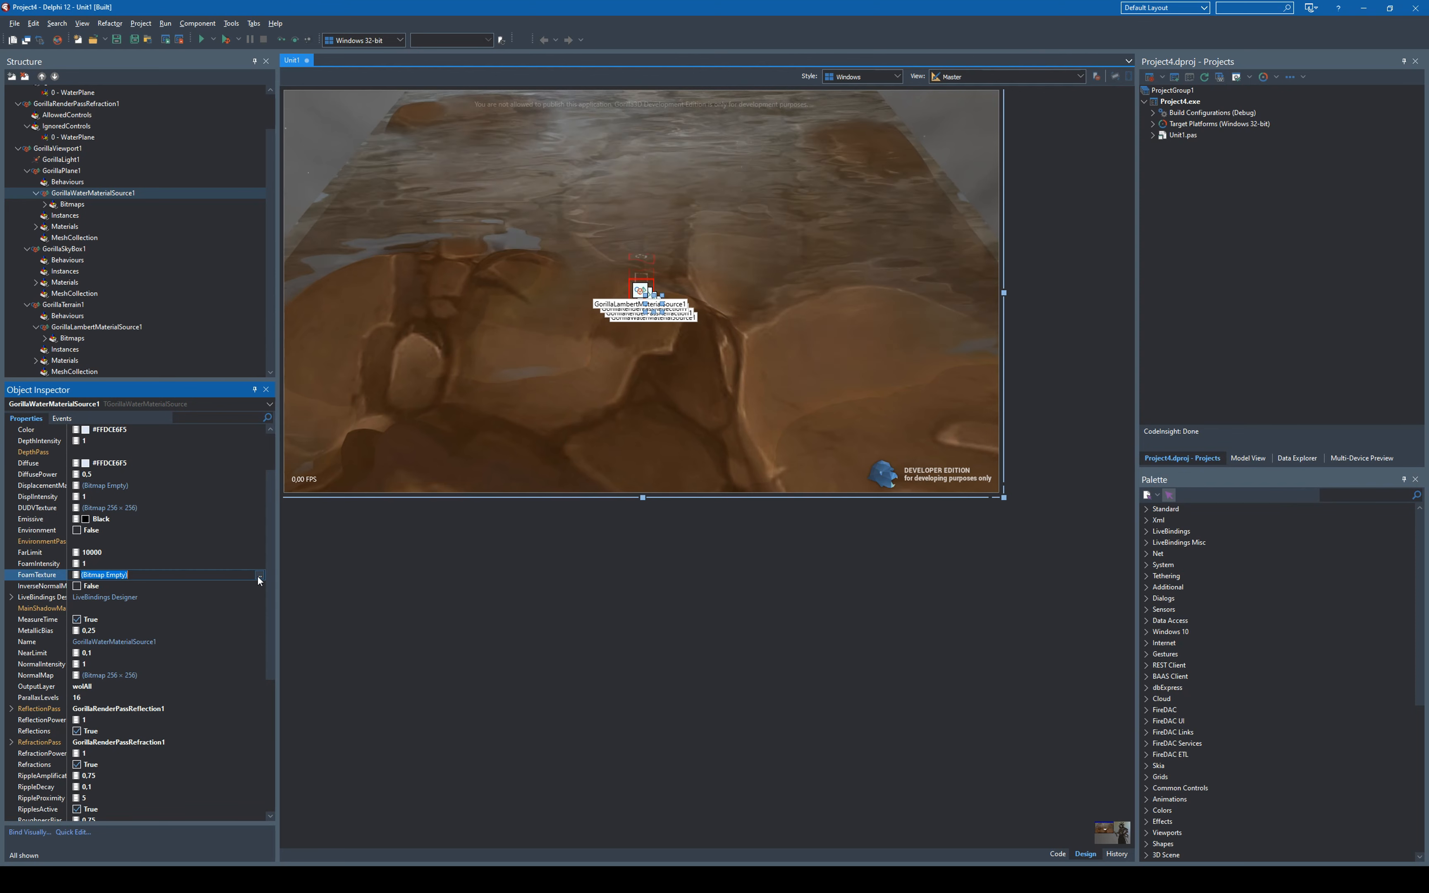
left_click(142, 576)
left_click(139, 608)
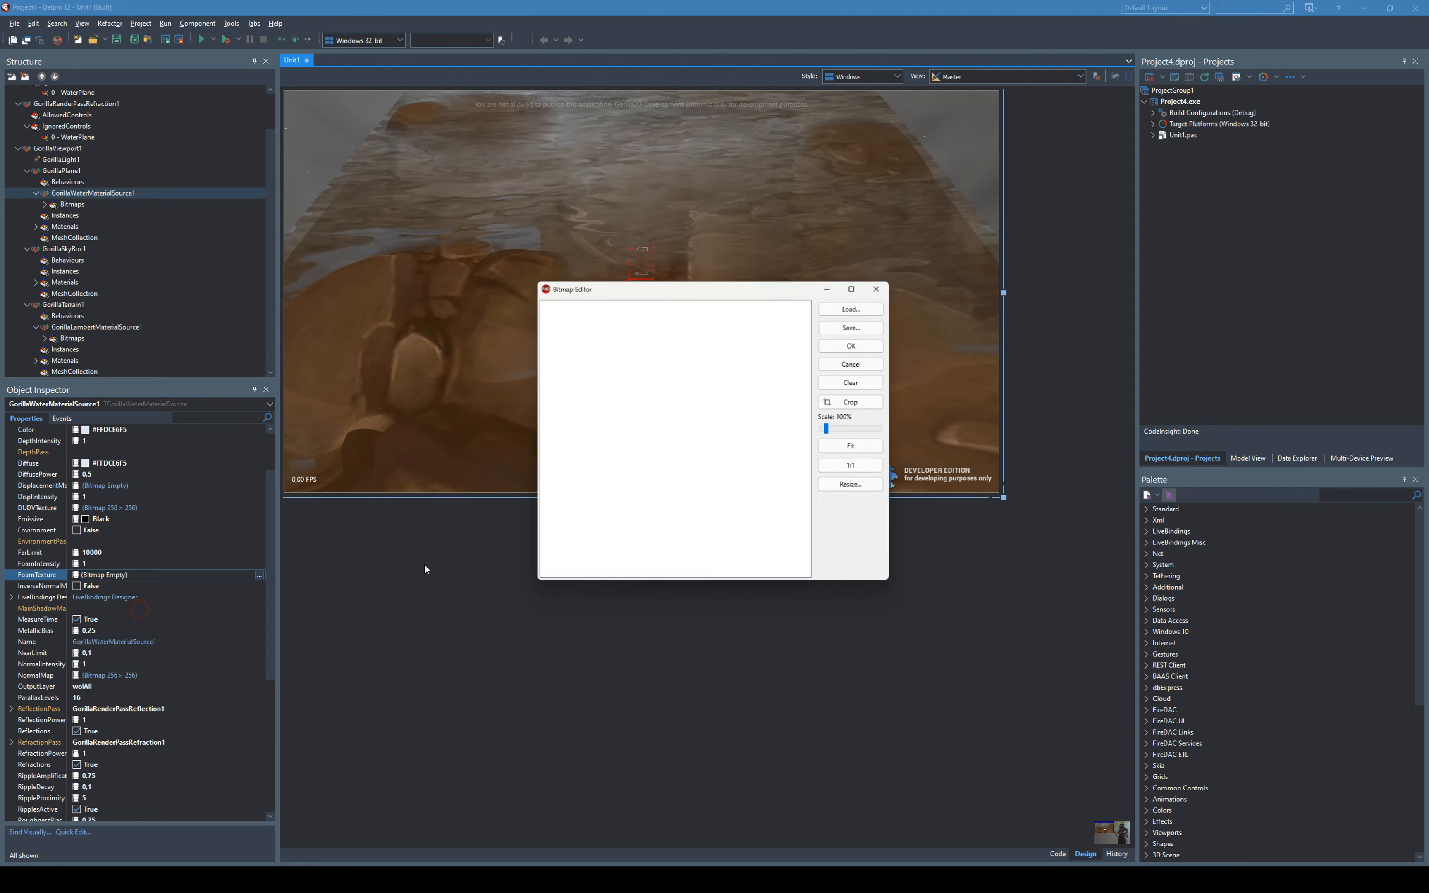
left_click(857, 306)
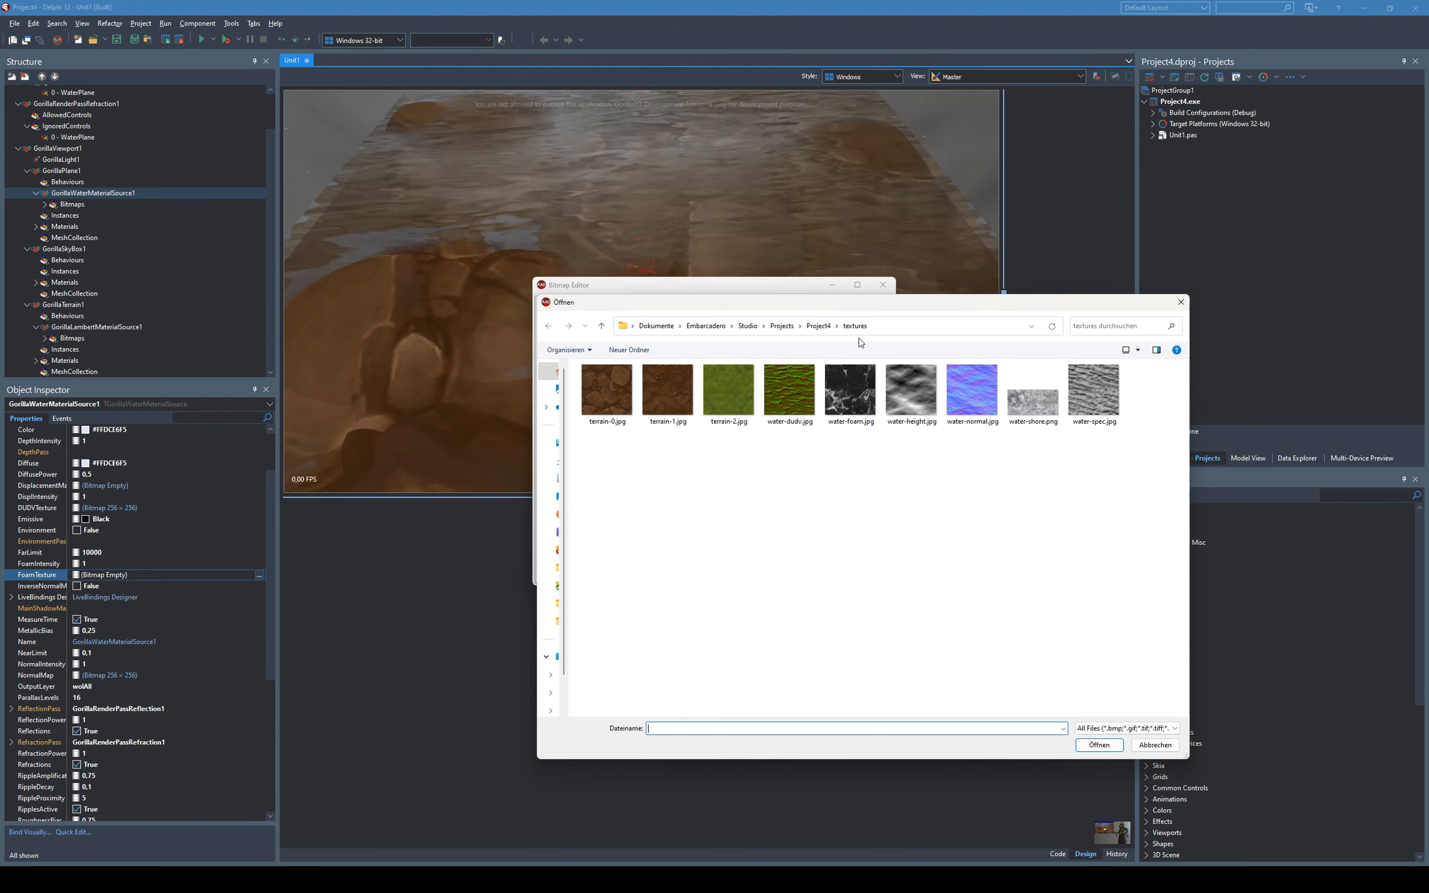
double_click(890, 389)
left_click(858, 344)
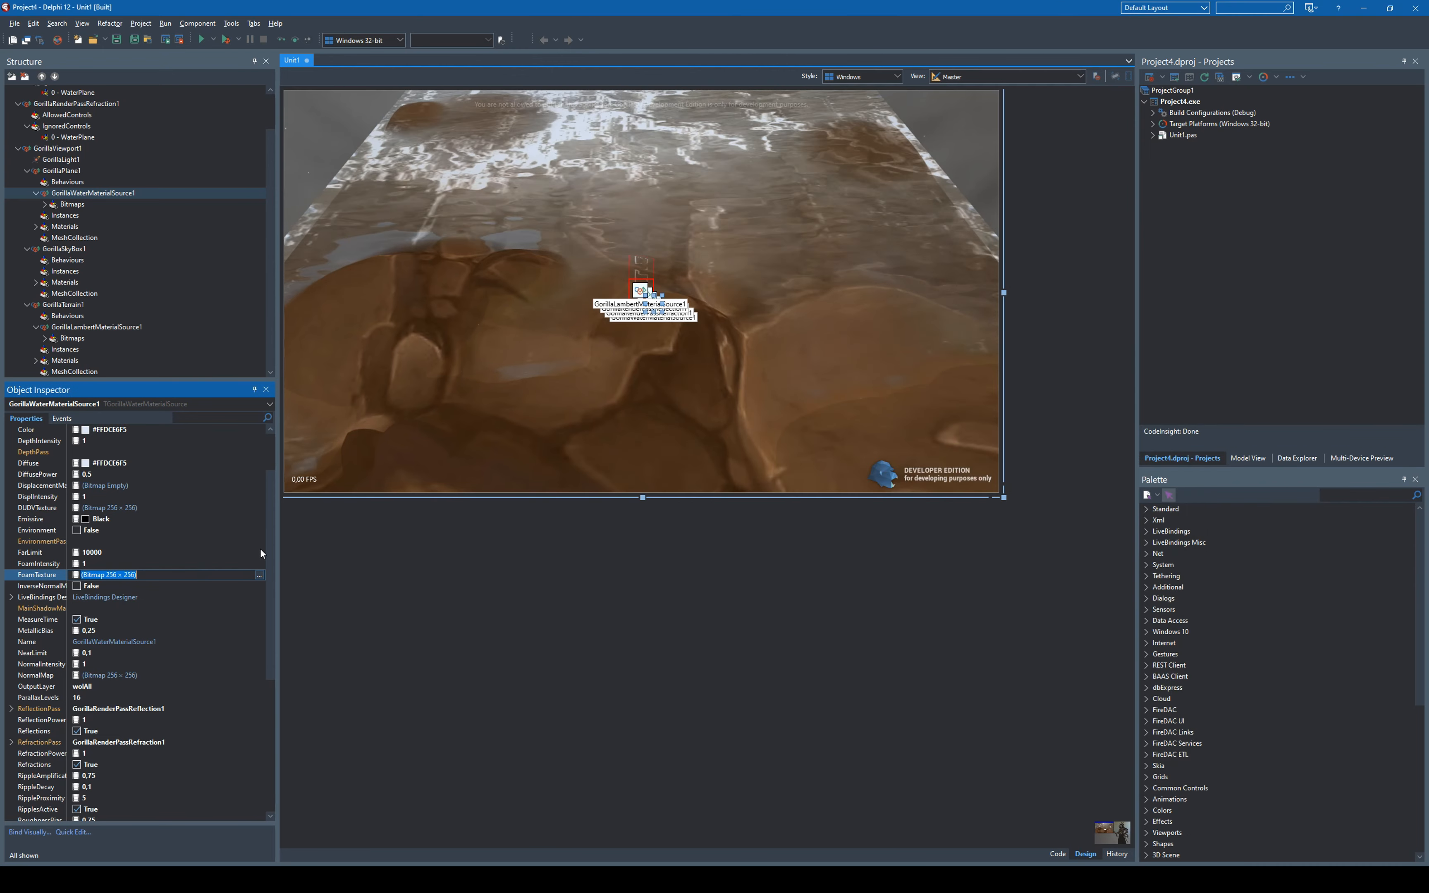
- Load water-shore.png from the textures folder as the water material's ShoreTexture
left_click_drag(269, 559, 272, 628)
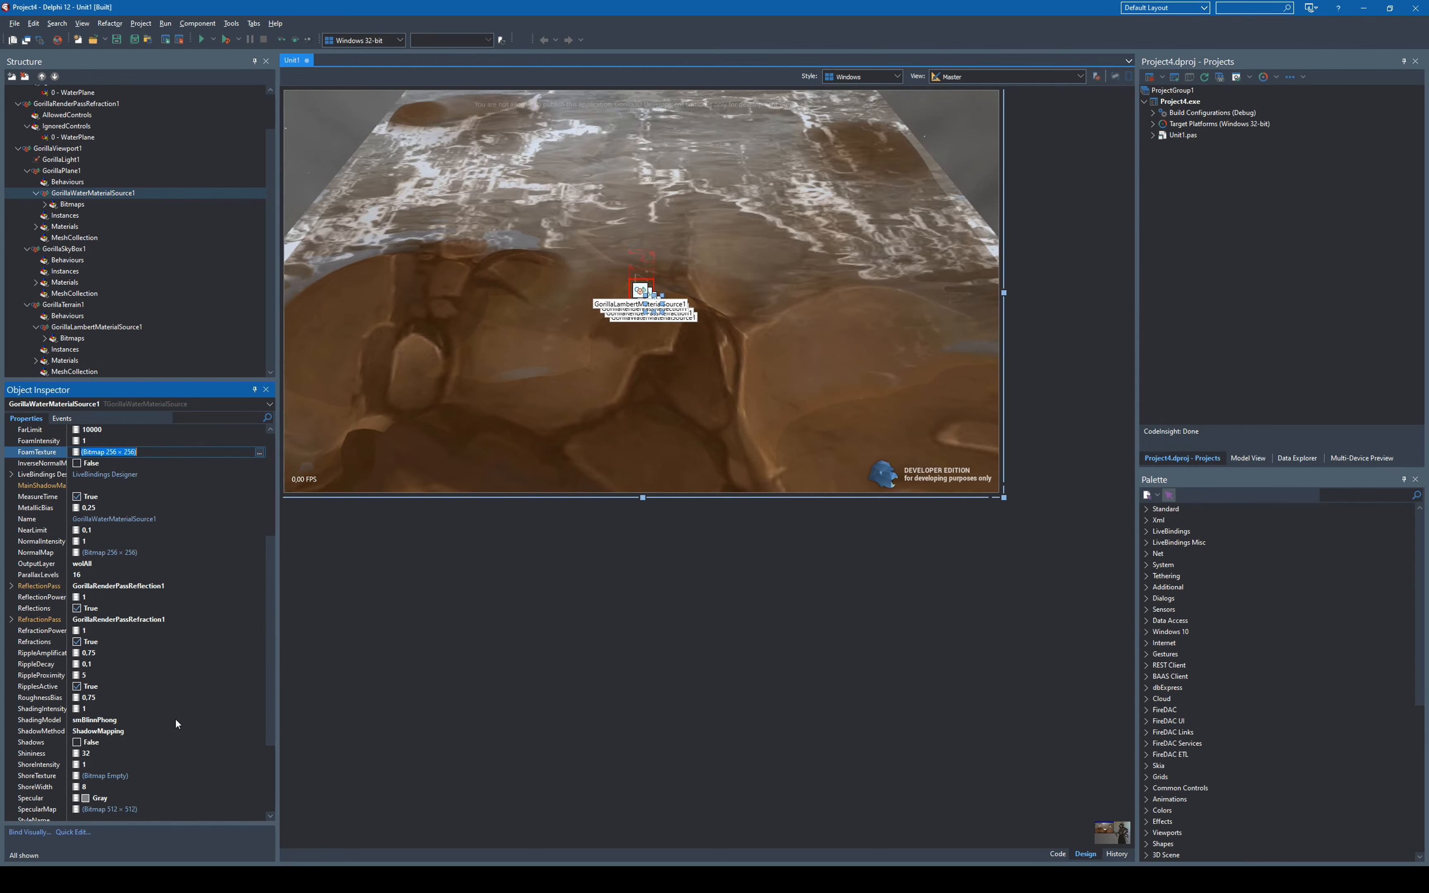
left_click(162, 775)
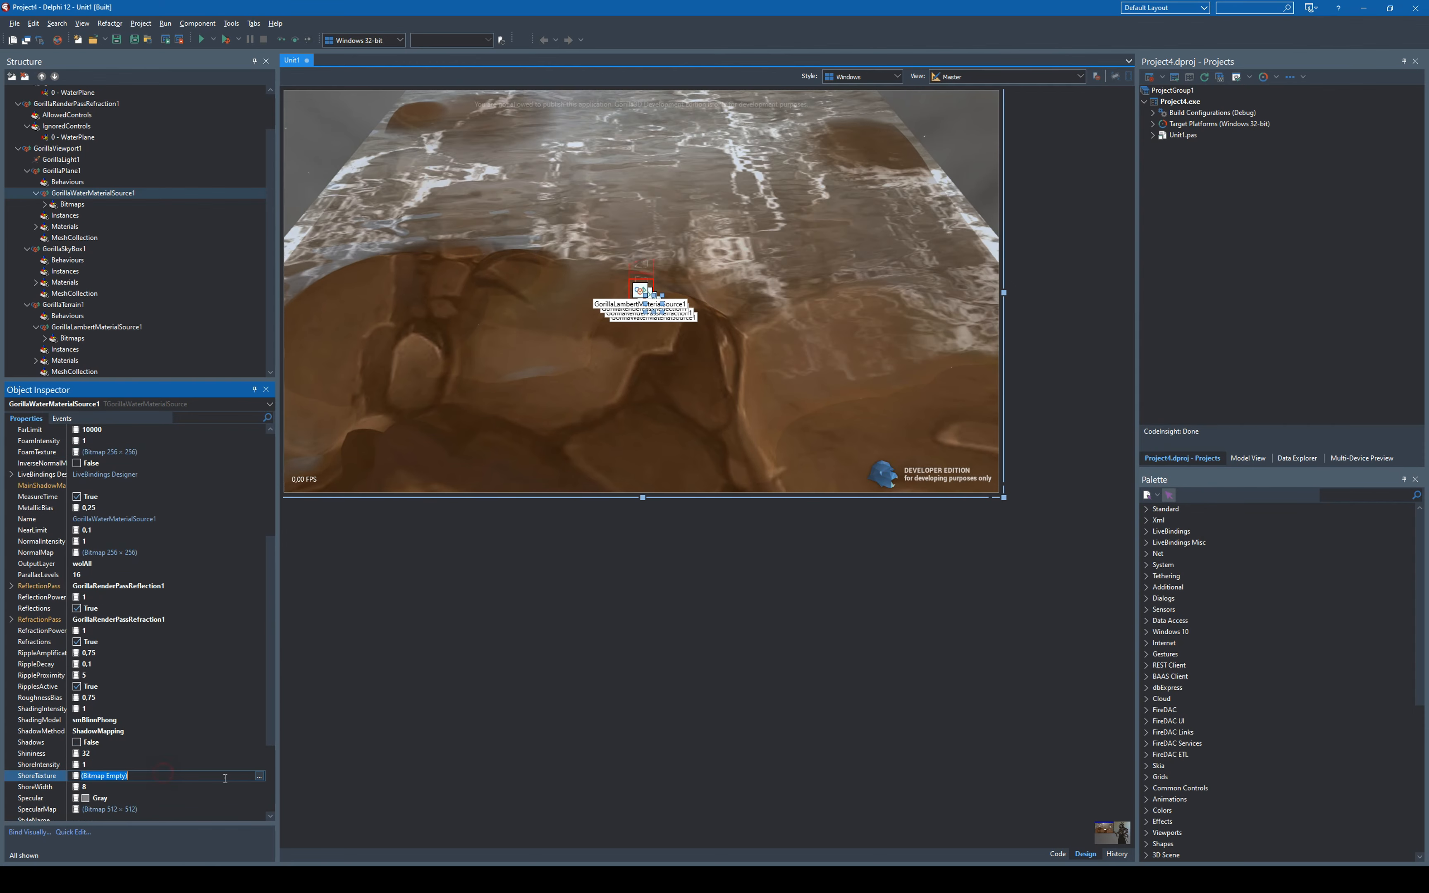
left_click(259, 776)
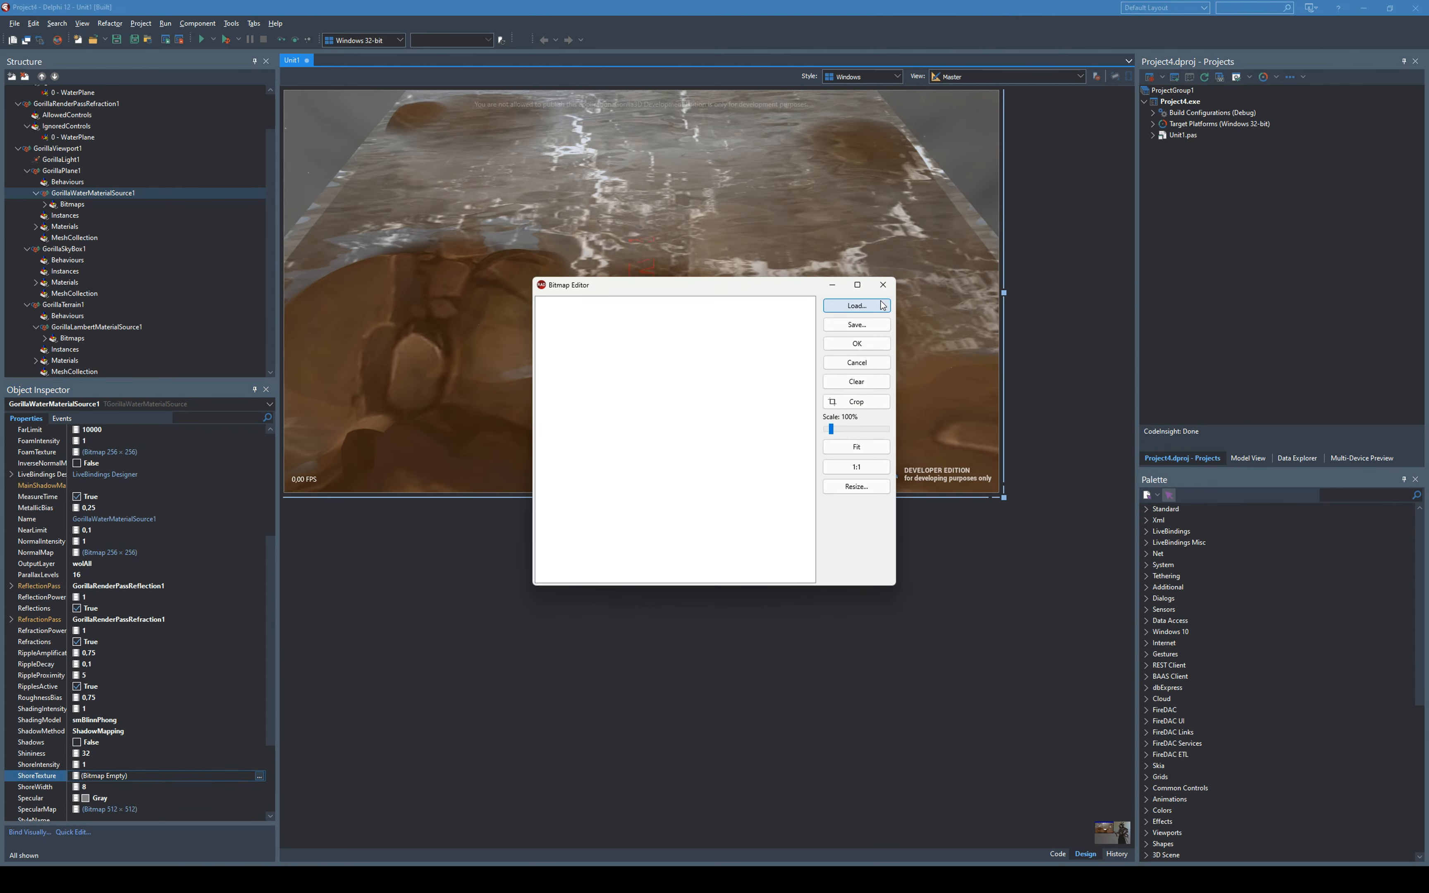
left_click(857, 306)
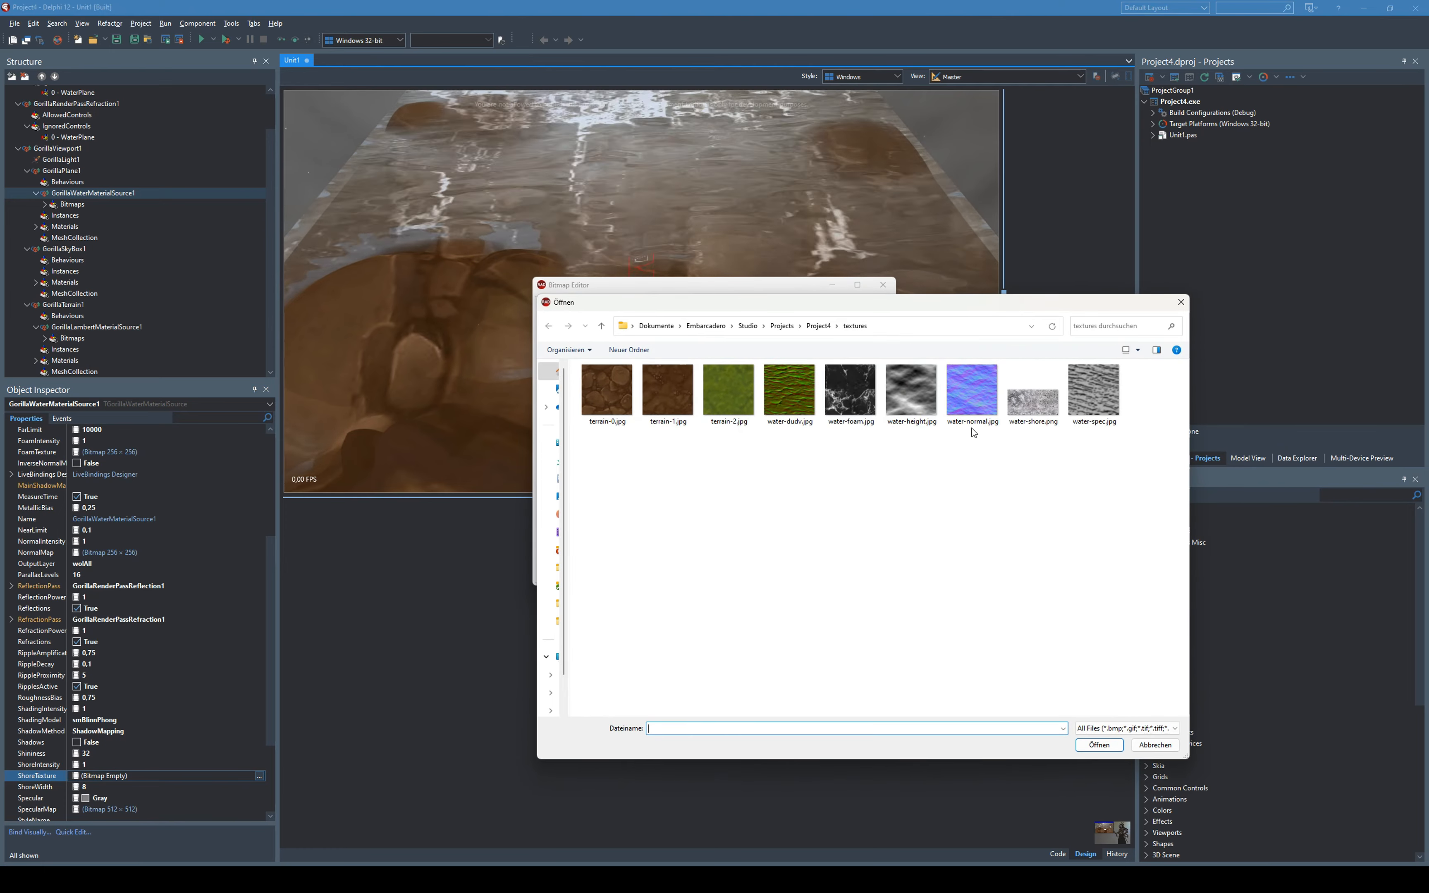
double_click(1032, 394)
left_click(857, 344)
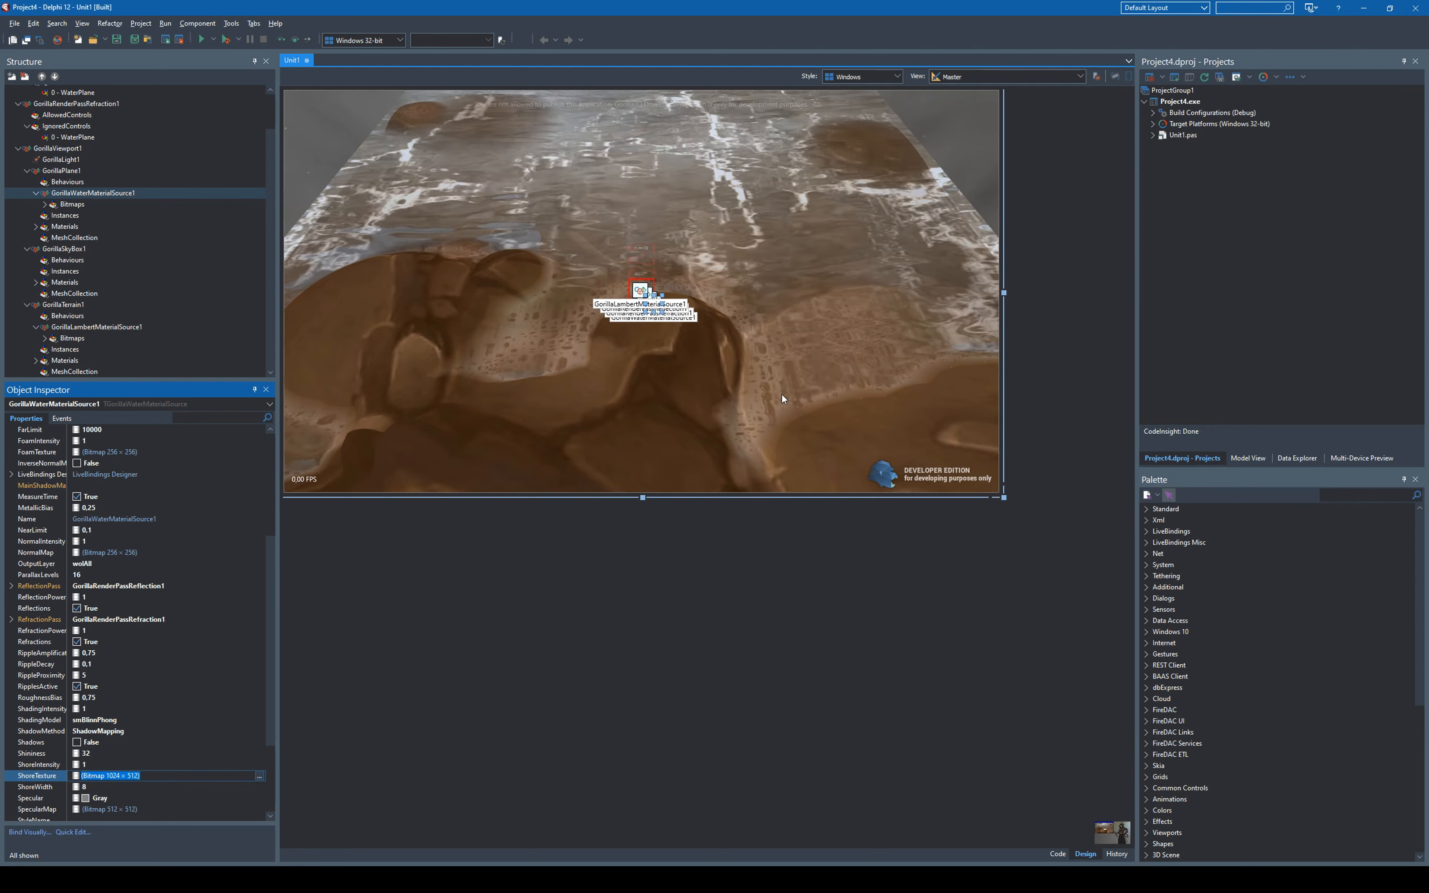
- Open the Bitmaps collection of GorillaWaterMaterialSource1 for editing
left_click_drag(268, 579, 295, 483)
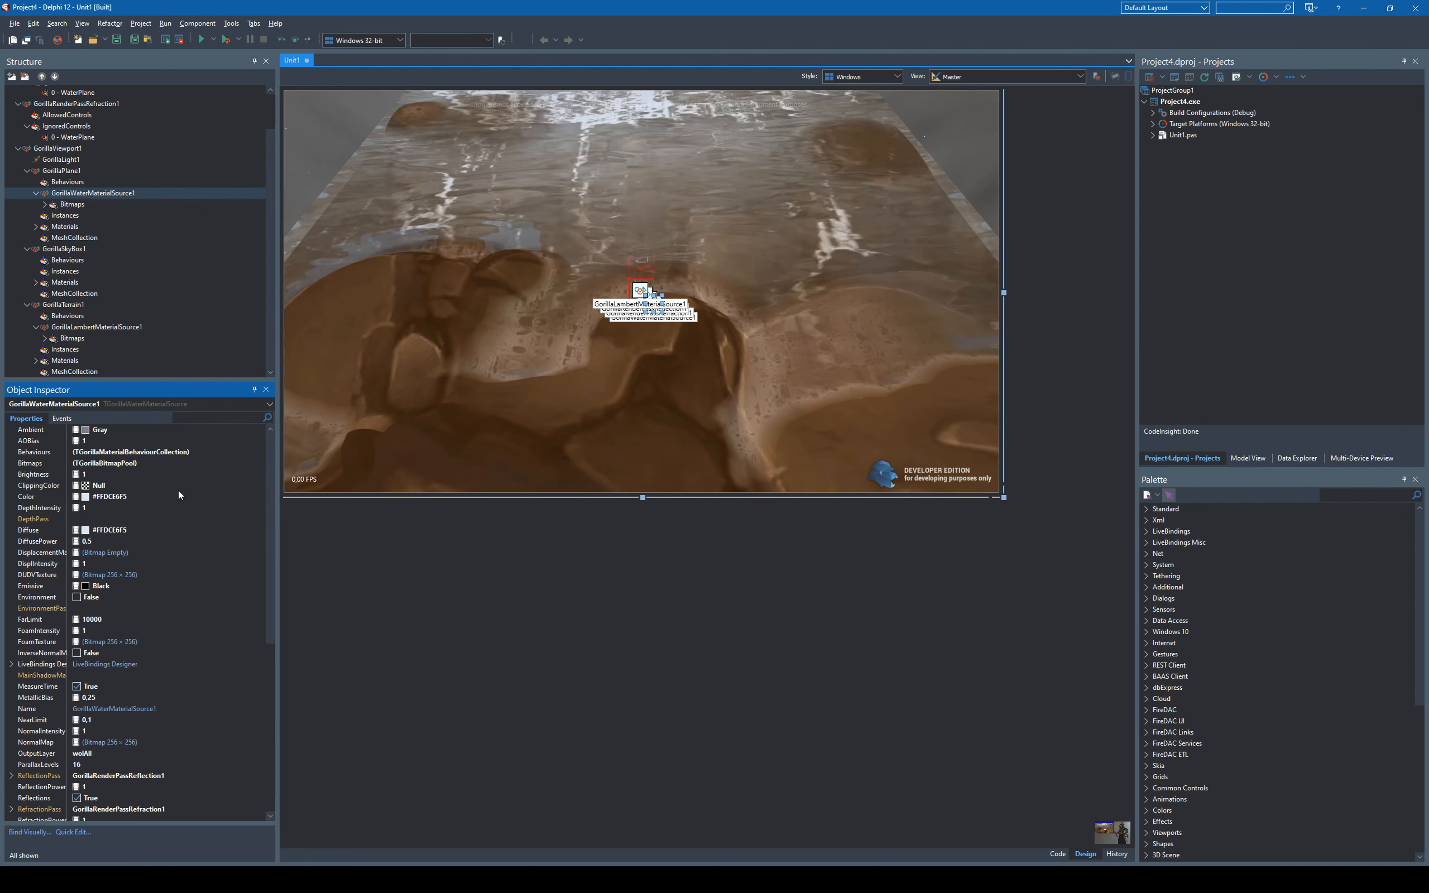
left_click(194, 463)
left_click(260, 465)
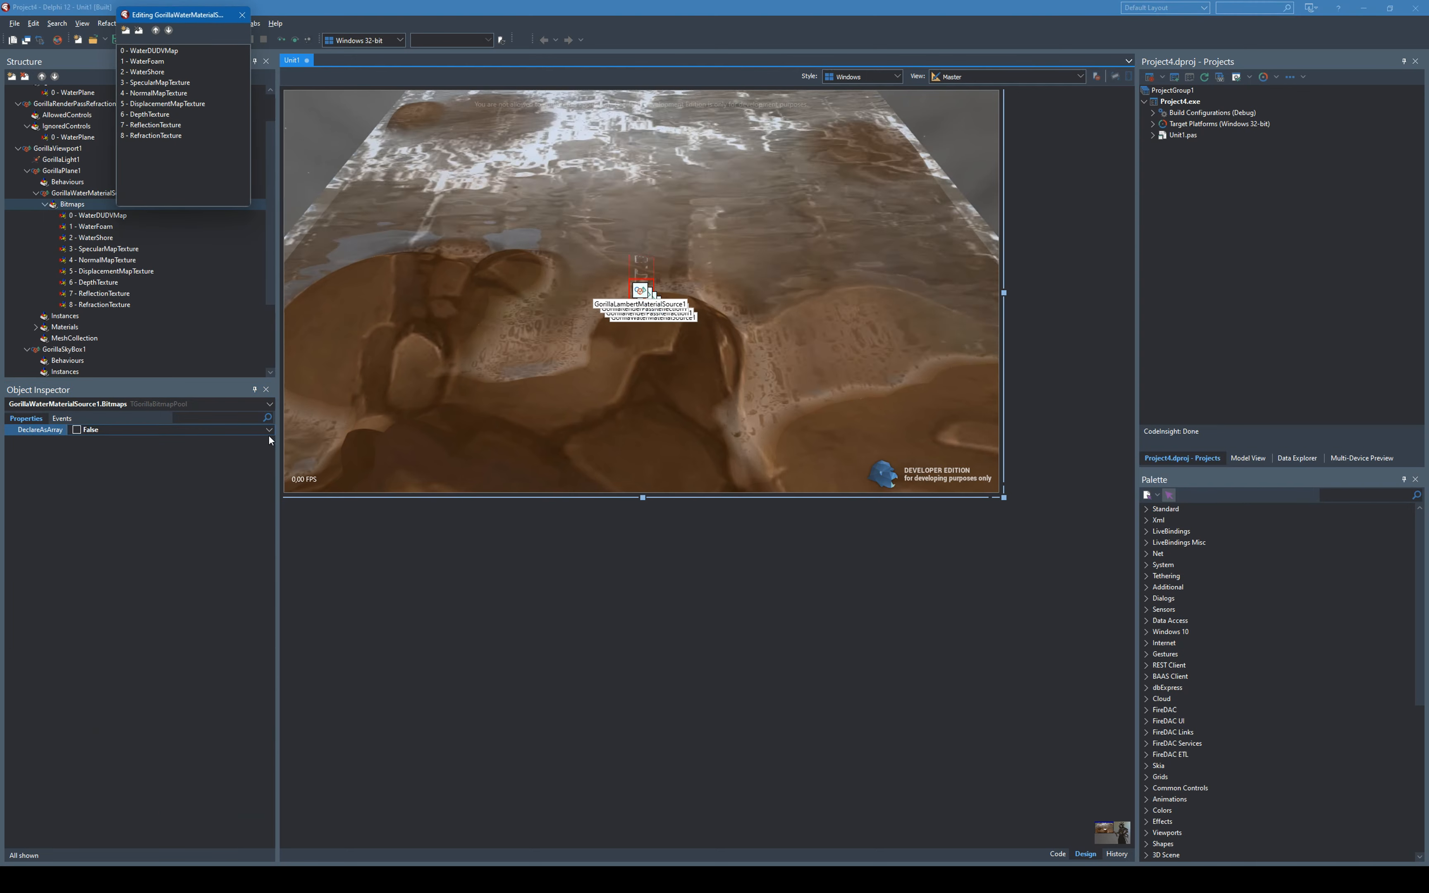
- Set TilingX and TilingY of the WaterFoam bitmap to 8
left_click(160, 62)
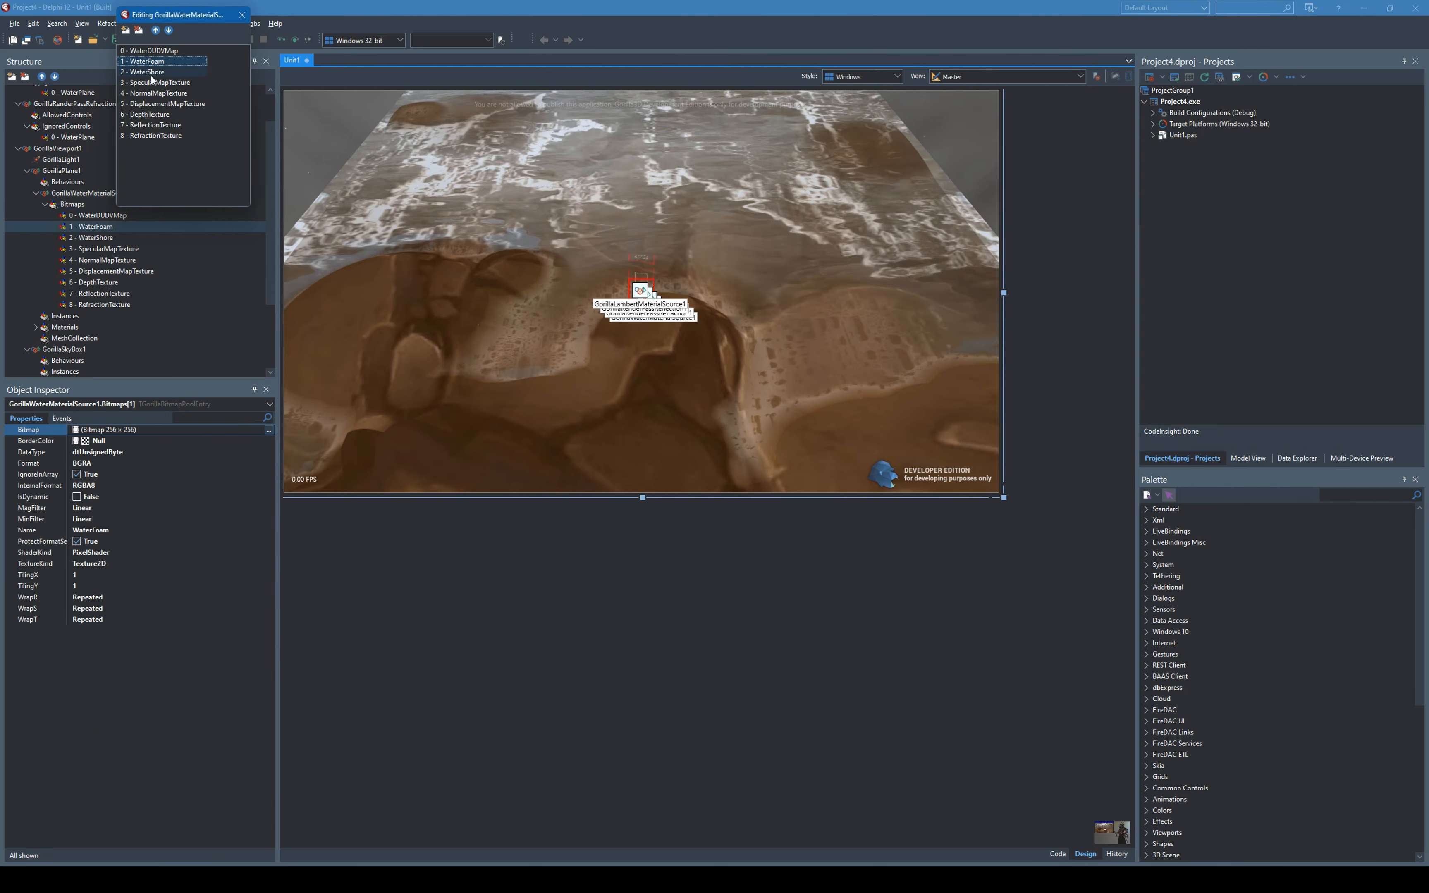
left_click(57, 577)
type("8")
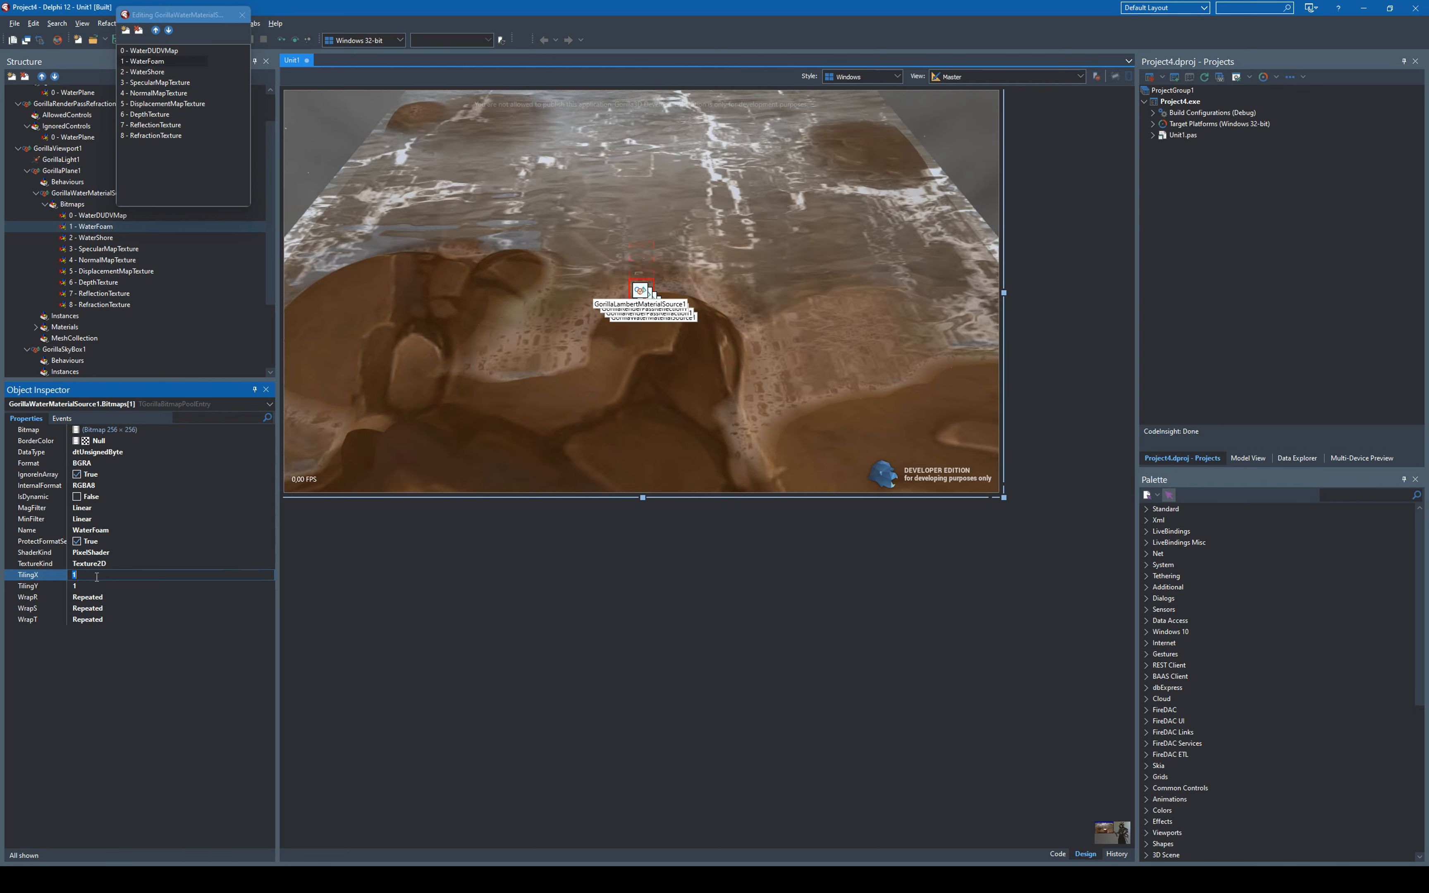
key("Return")
key("Down")
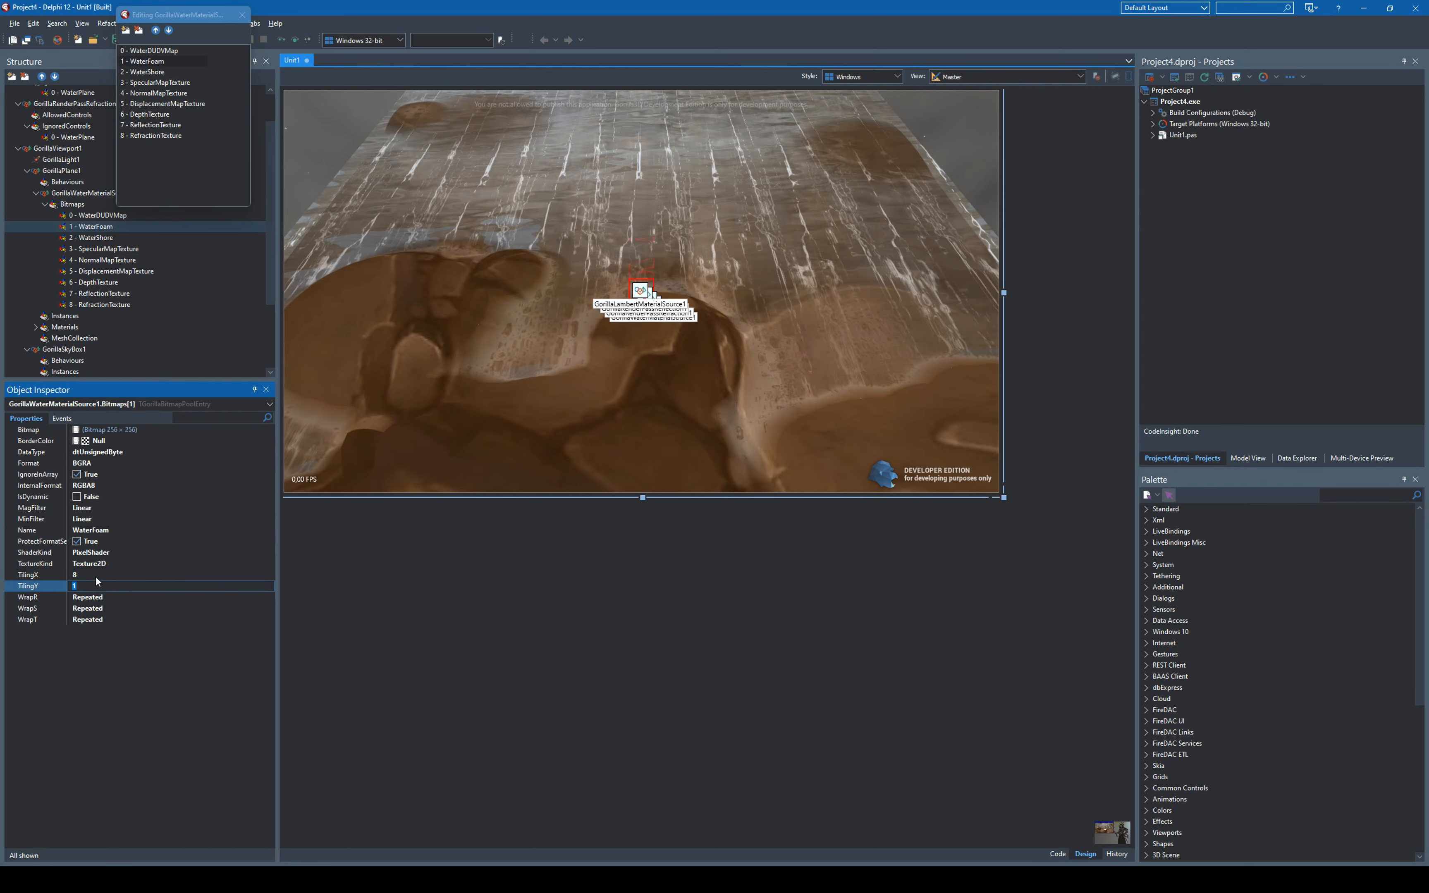
type("8")
key("Return")
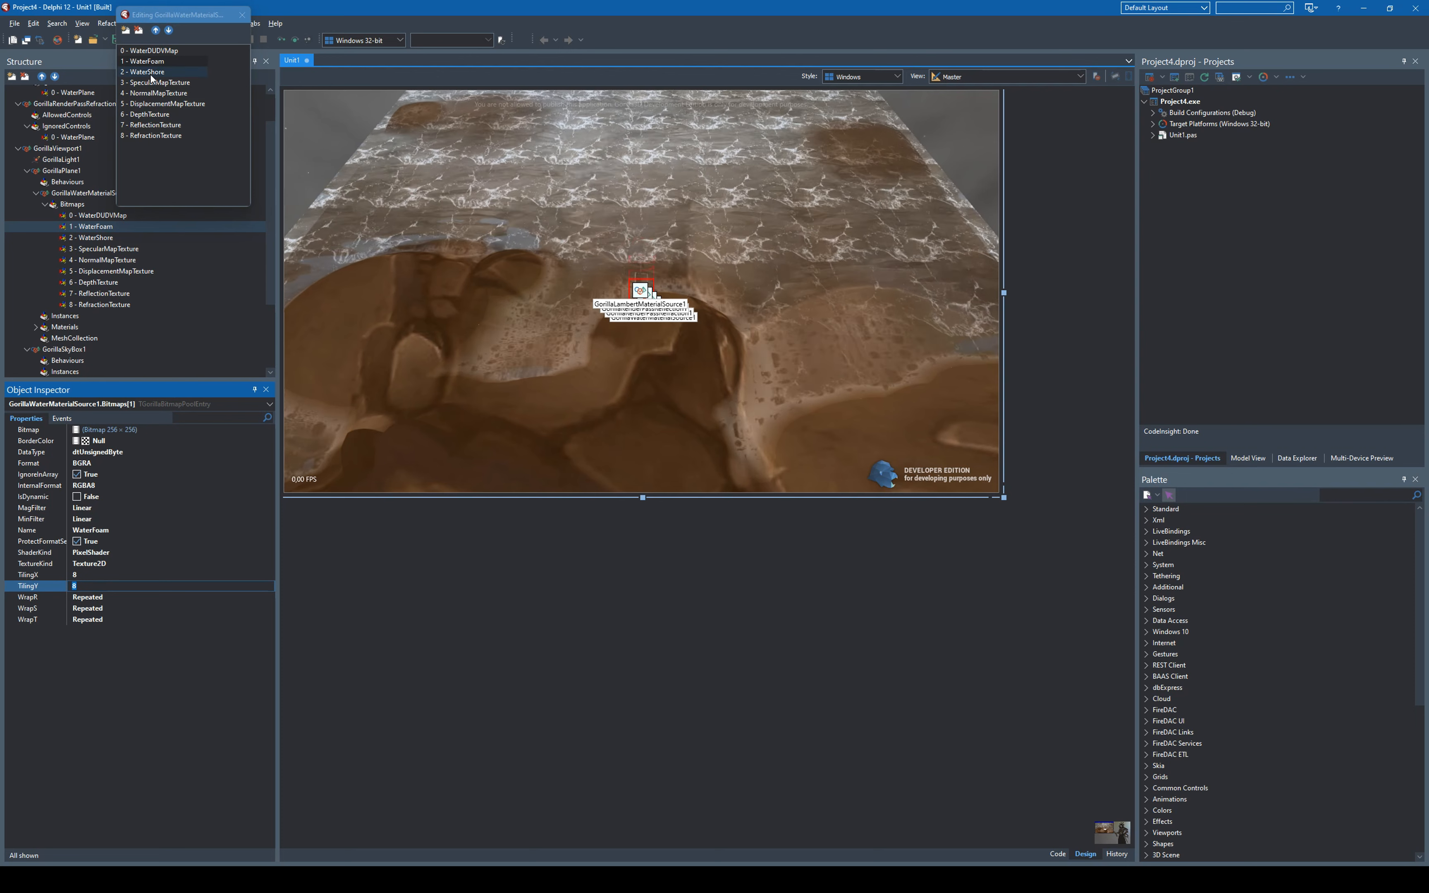
- Try a TilingX and TilingY of 8 on the WaterShore bitmap and settle on 4 for both
left_click(147, 72)
left_click(80, 574)
type("8")
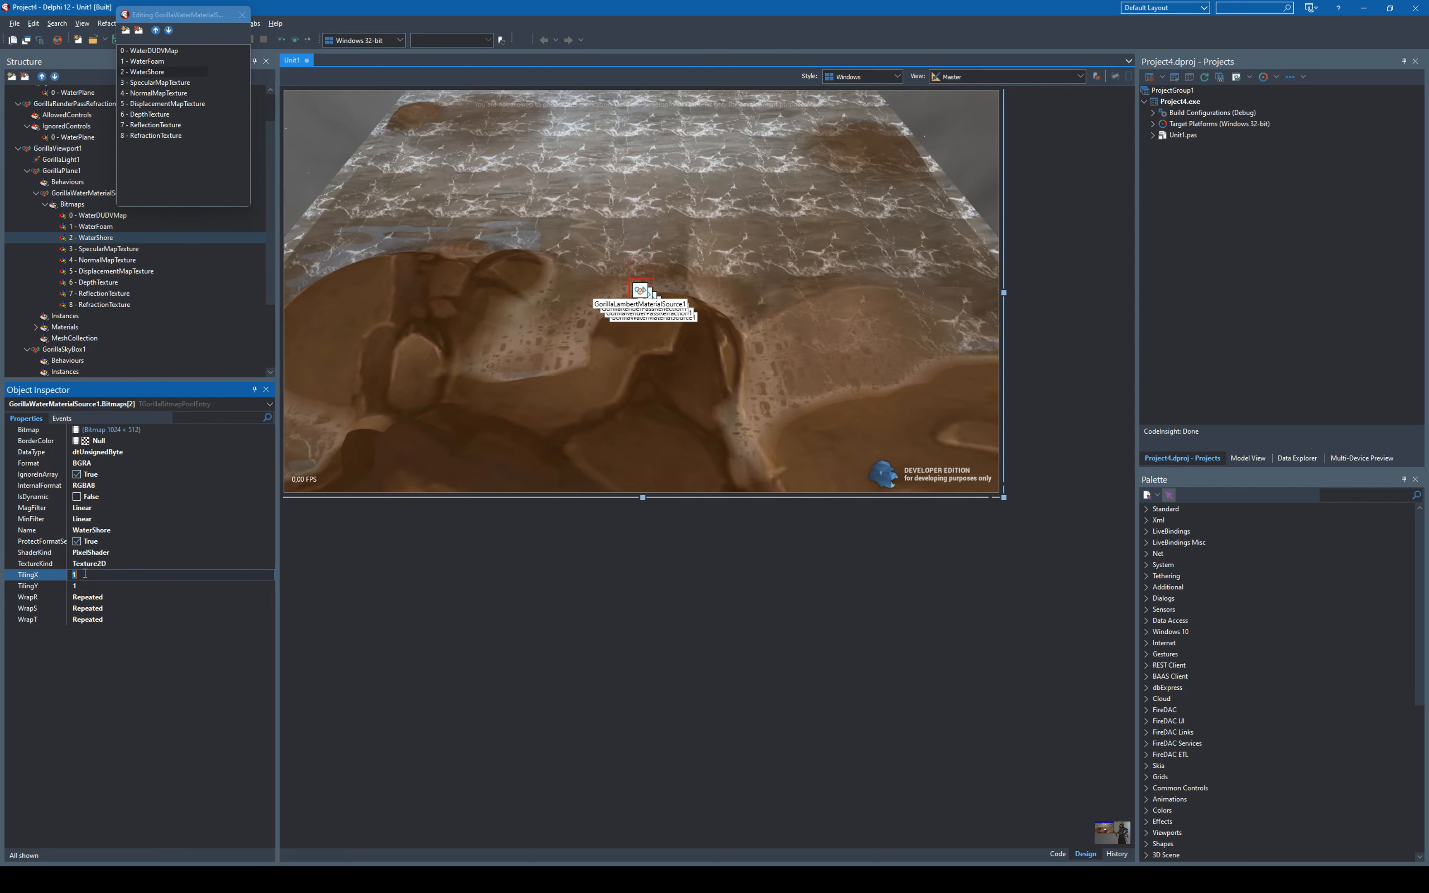
key("Return")
key("Down")
type("8")
key("Return")
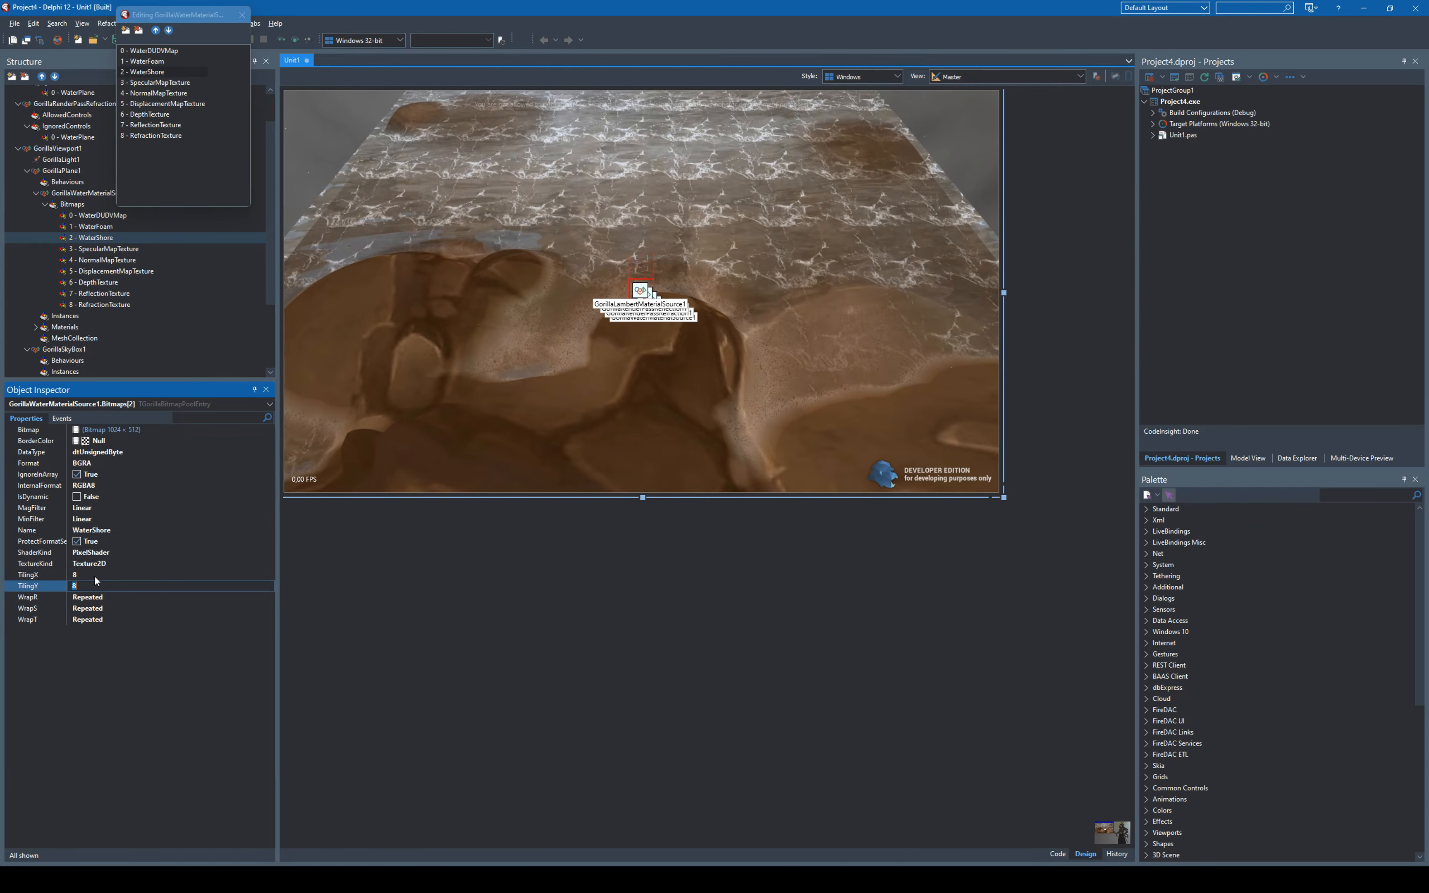
left_click(81, 575)
type("4")
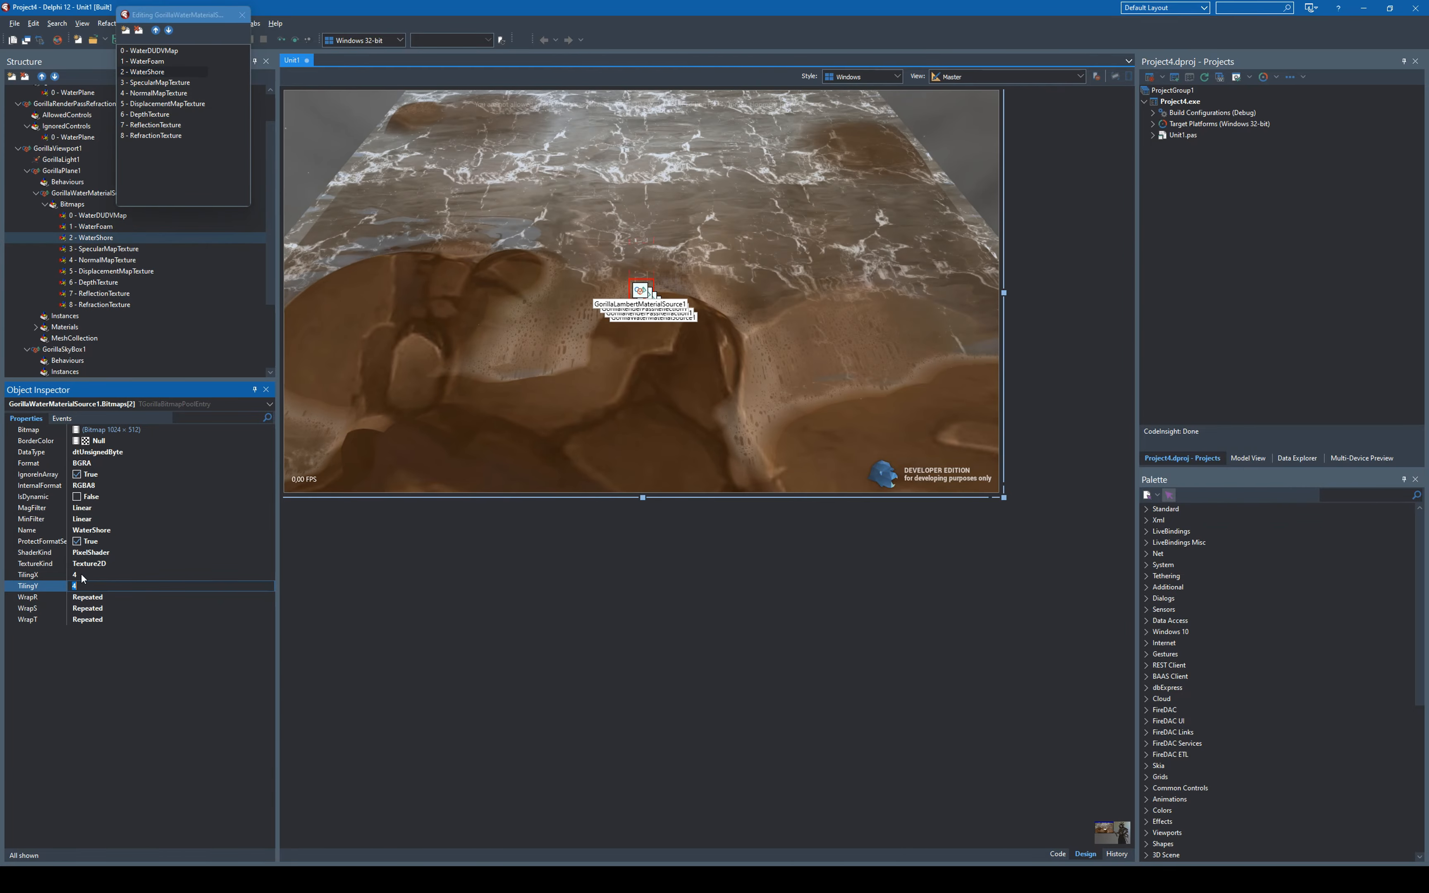
- Set TilingX and TilingY of the WaterFoam bitmap to 2 and close the bitmap collection editor
left_click(160, 61)
left_click(88, 575)
type("2")
key("Down")
type("2")
key("Return")
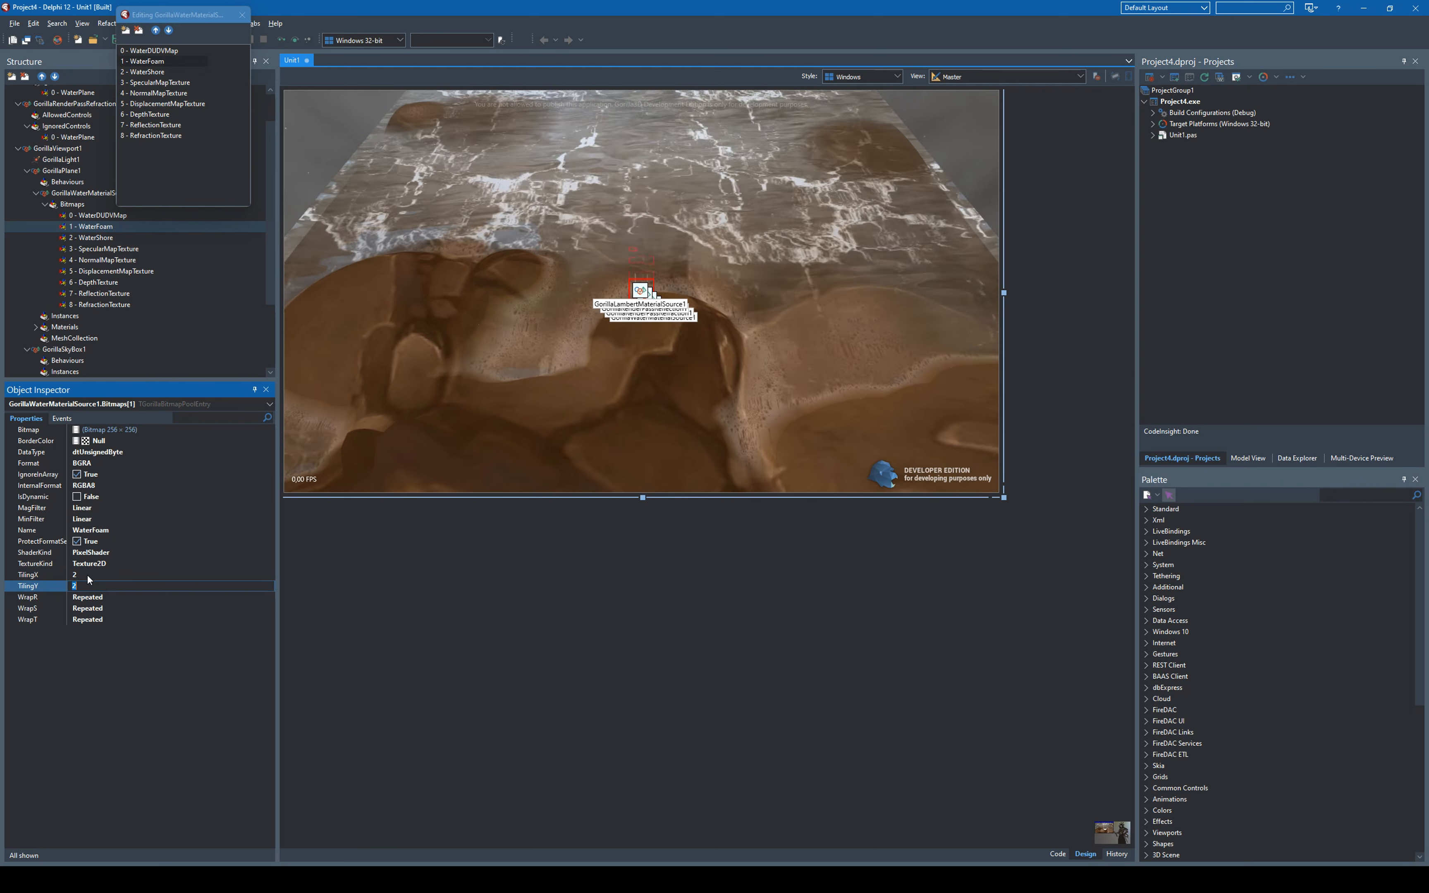
left_click(246, 17)
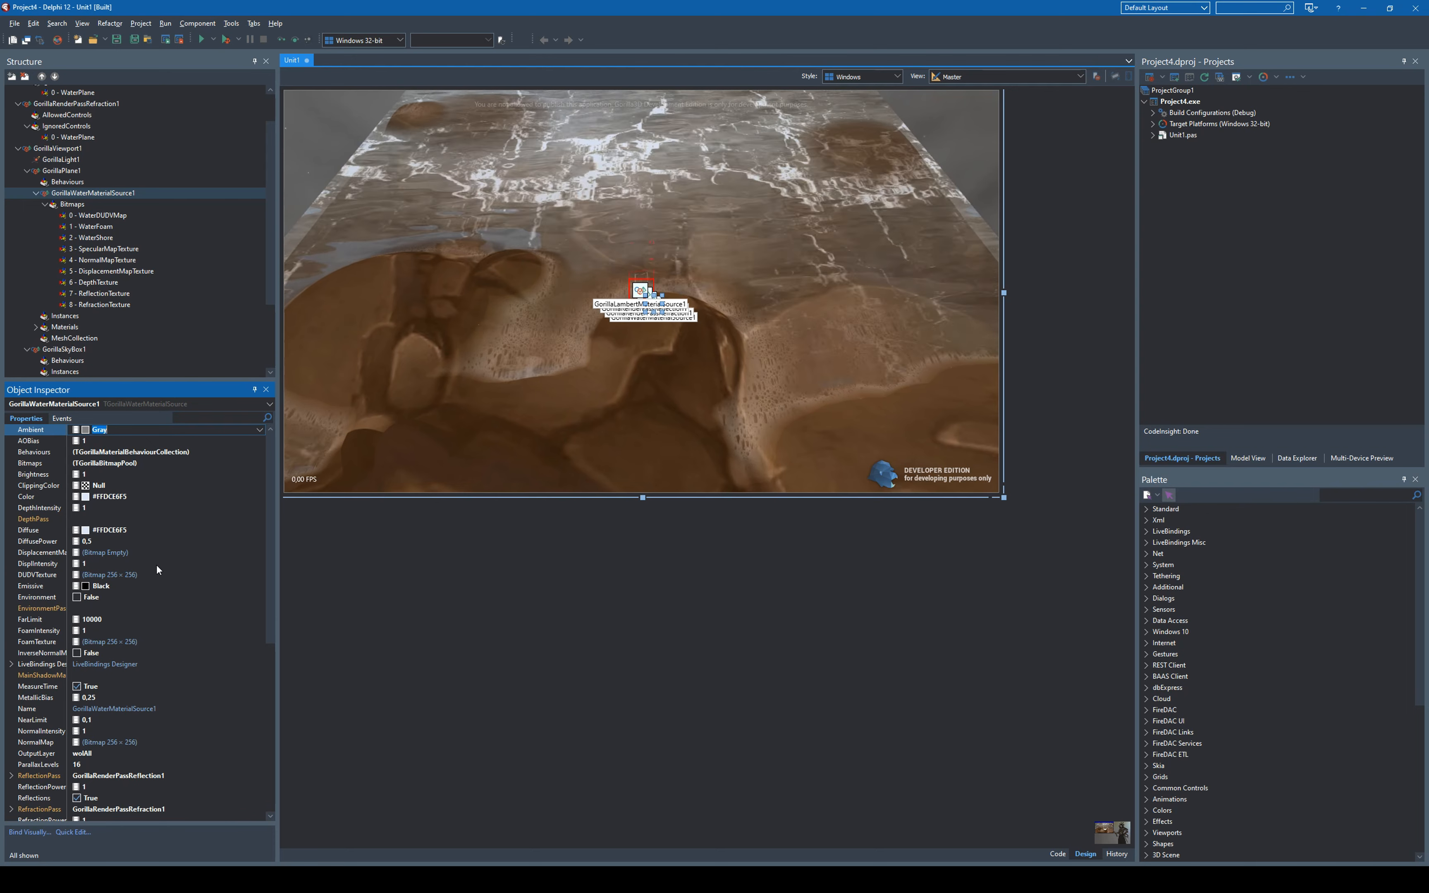
- Load water-height.jpg from the textures folder as the water material's DisplacementMap
left_click(188, 554)
left_click(259, 553)
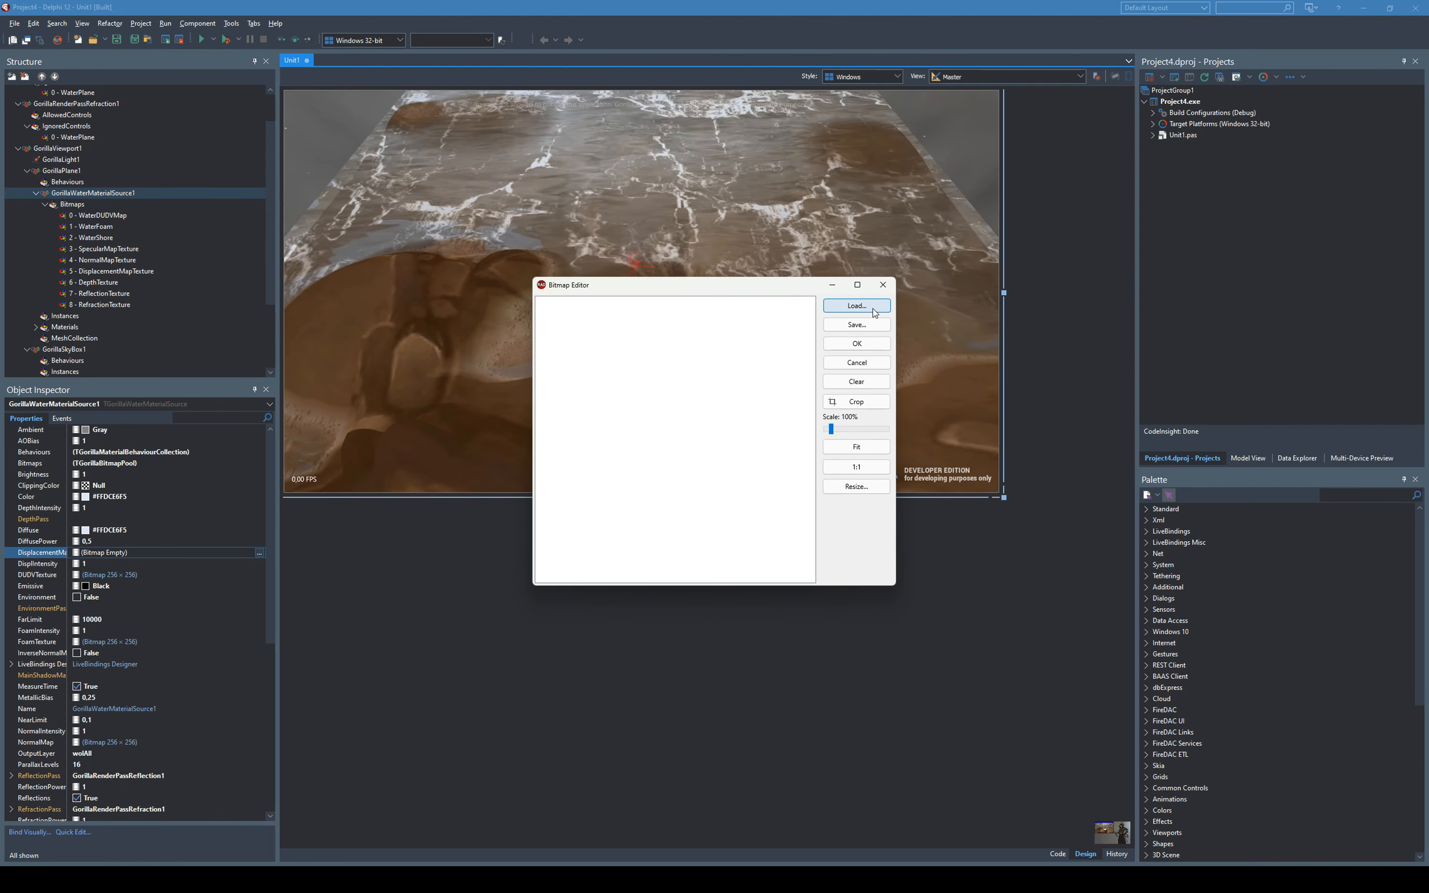
left_click(866, 306)
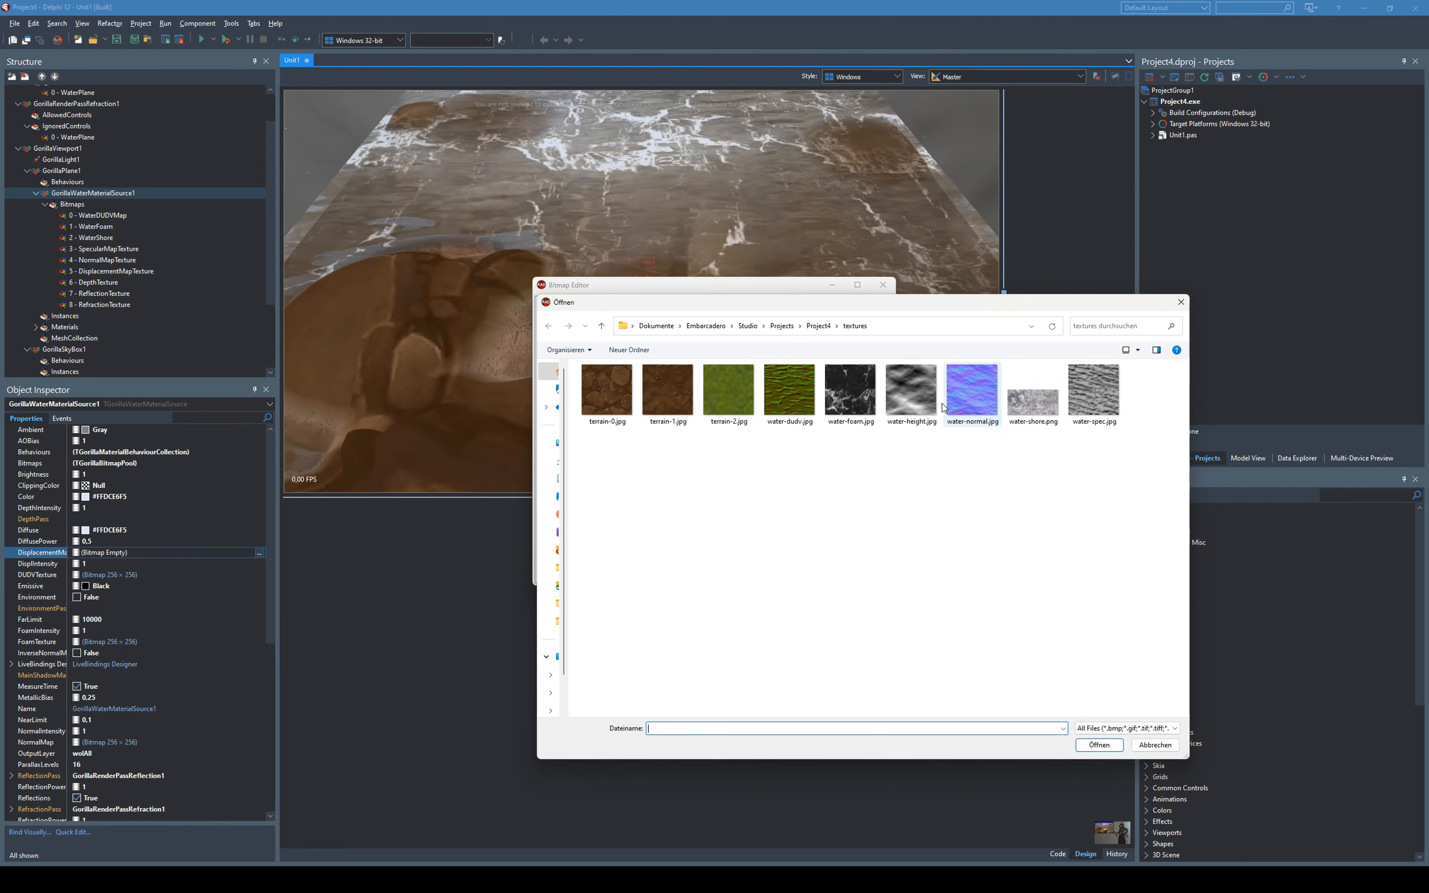
left_click(911, 392)
left_click(1099, 745)
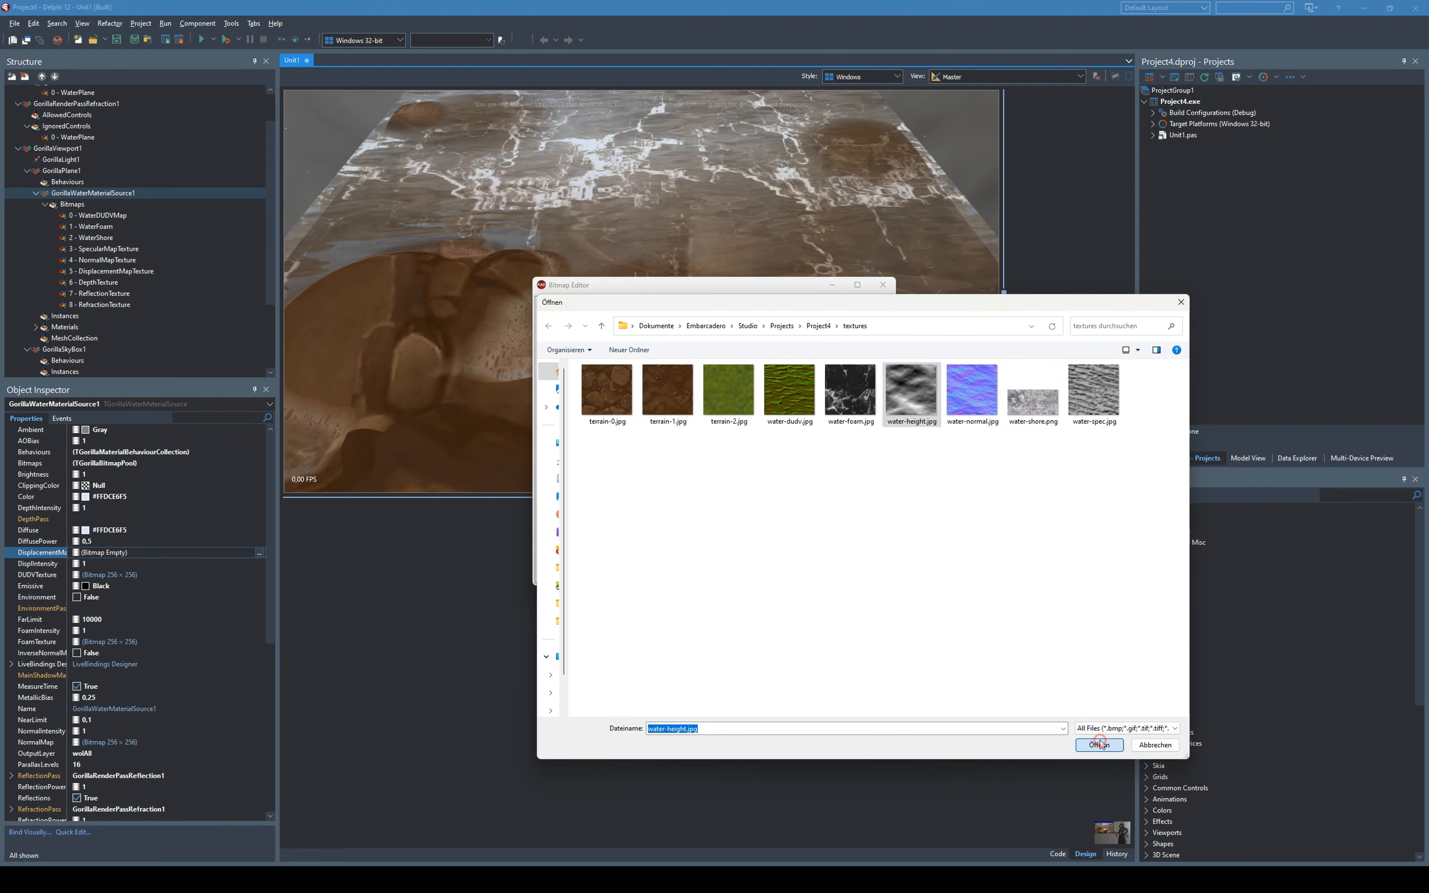
left_click(856, 344)
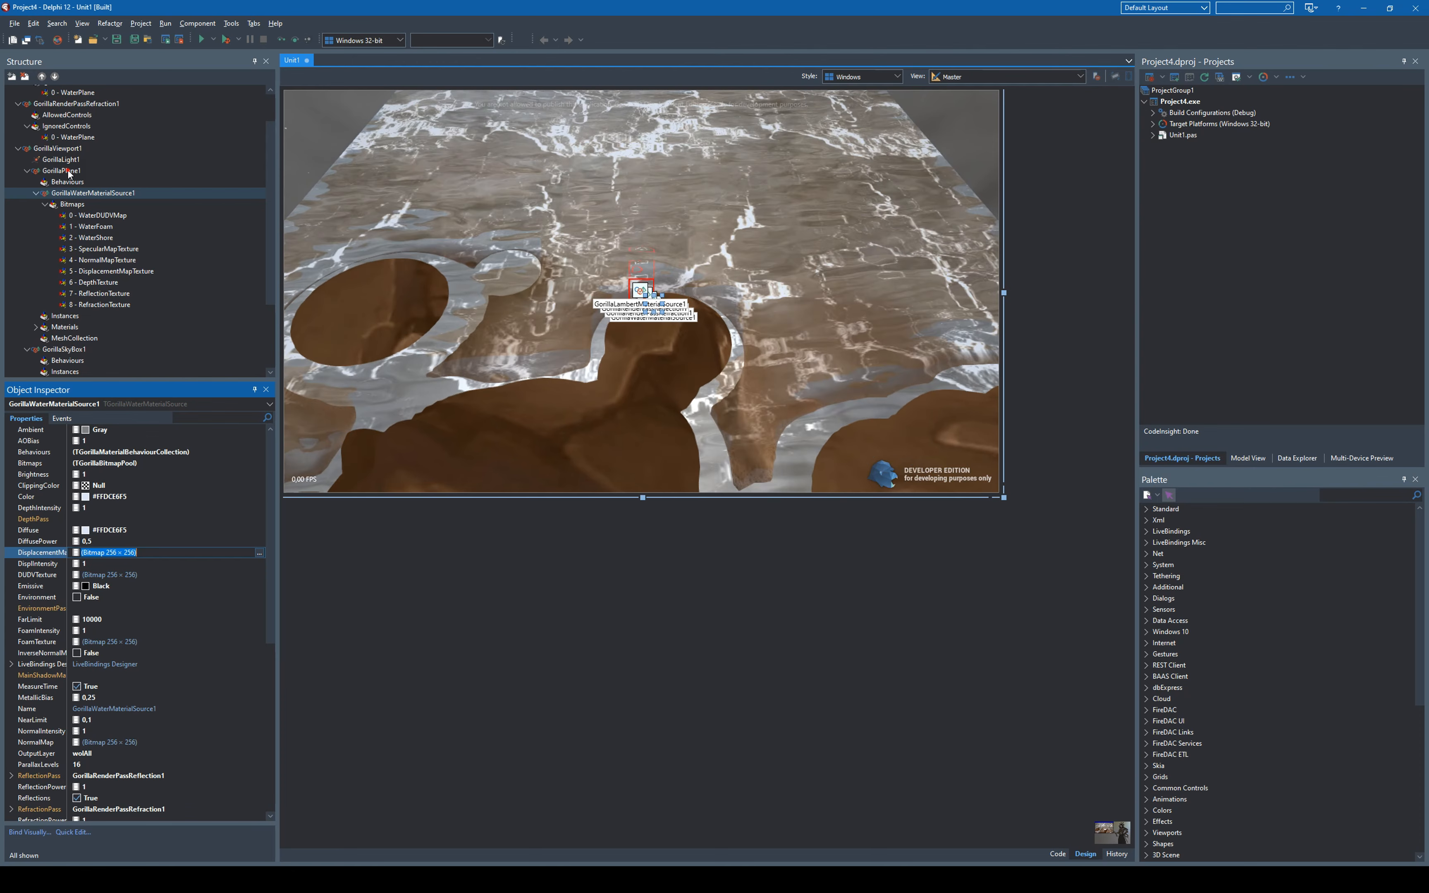
- Set SubdivisionsHeight and SubdivisionsWidth of GorillaPlane1 to 128
left_click(69, 172)
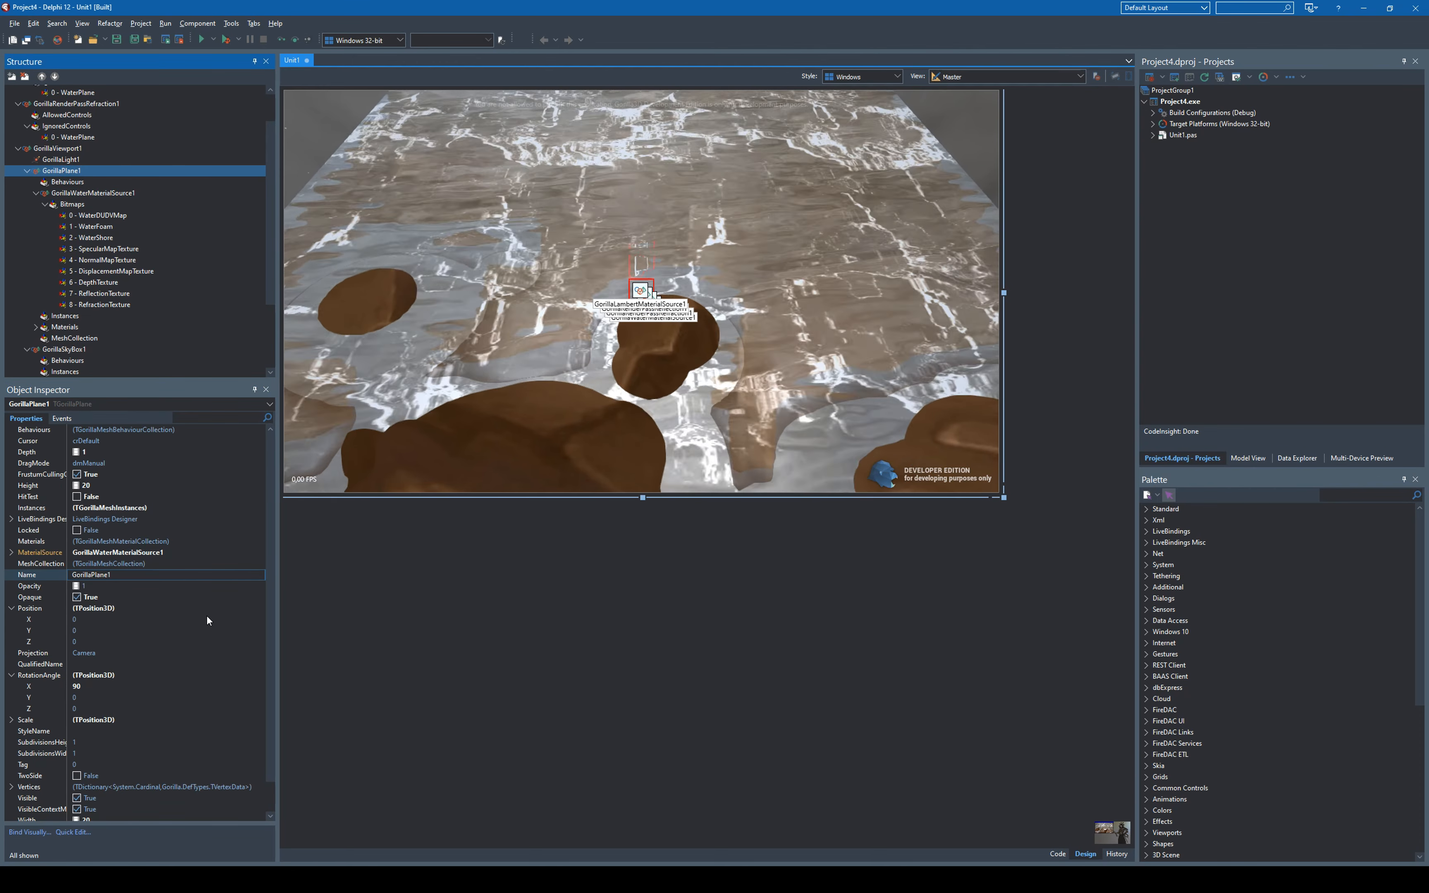
scroll(206, 616, "down", 1)
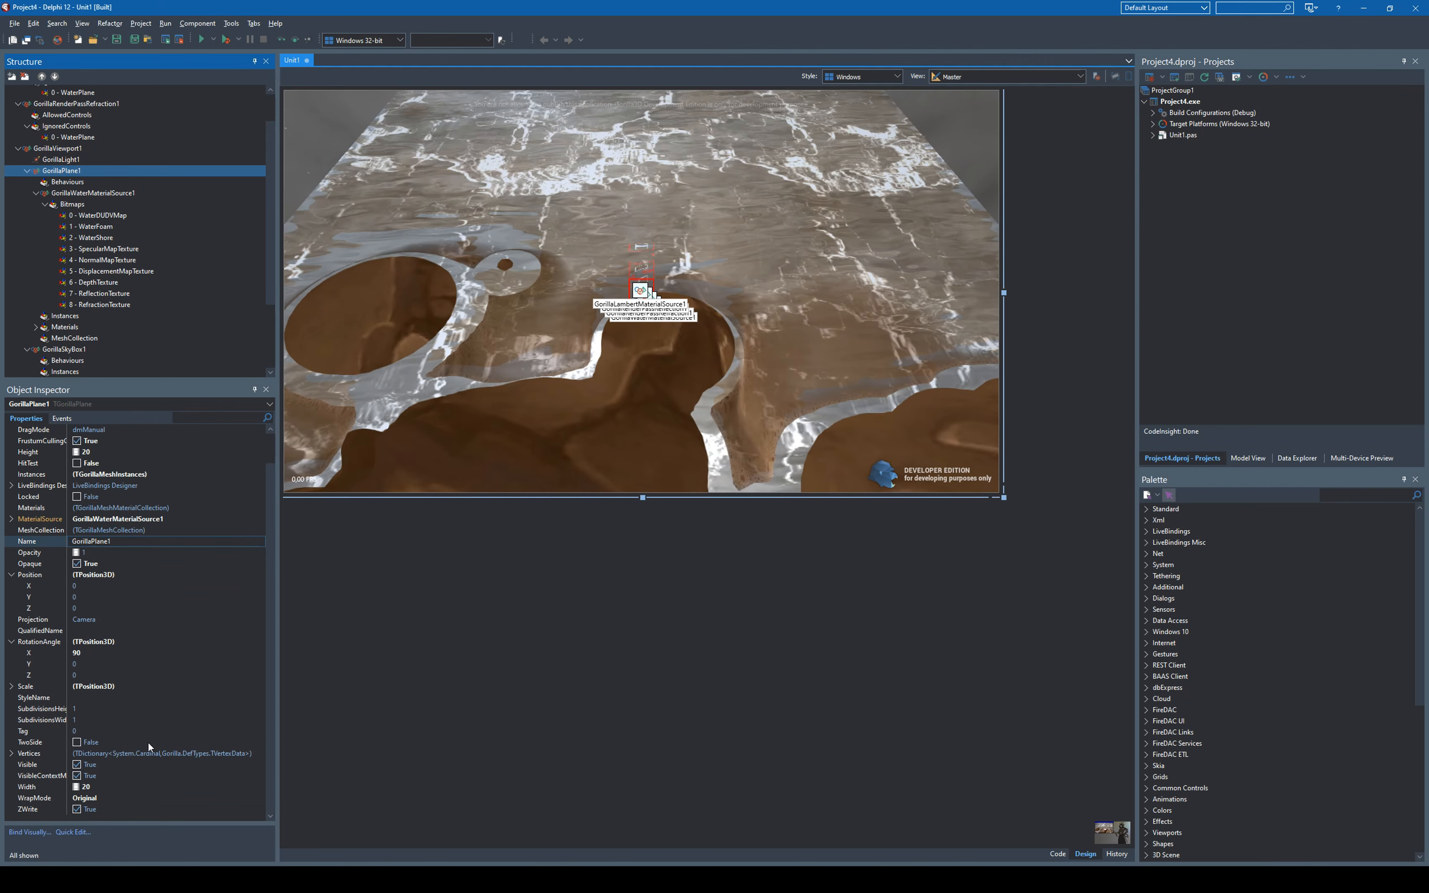
left_click(100, 709)
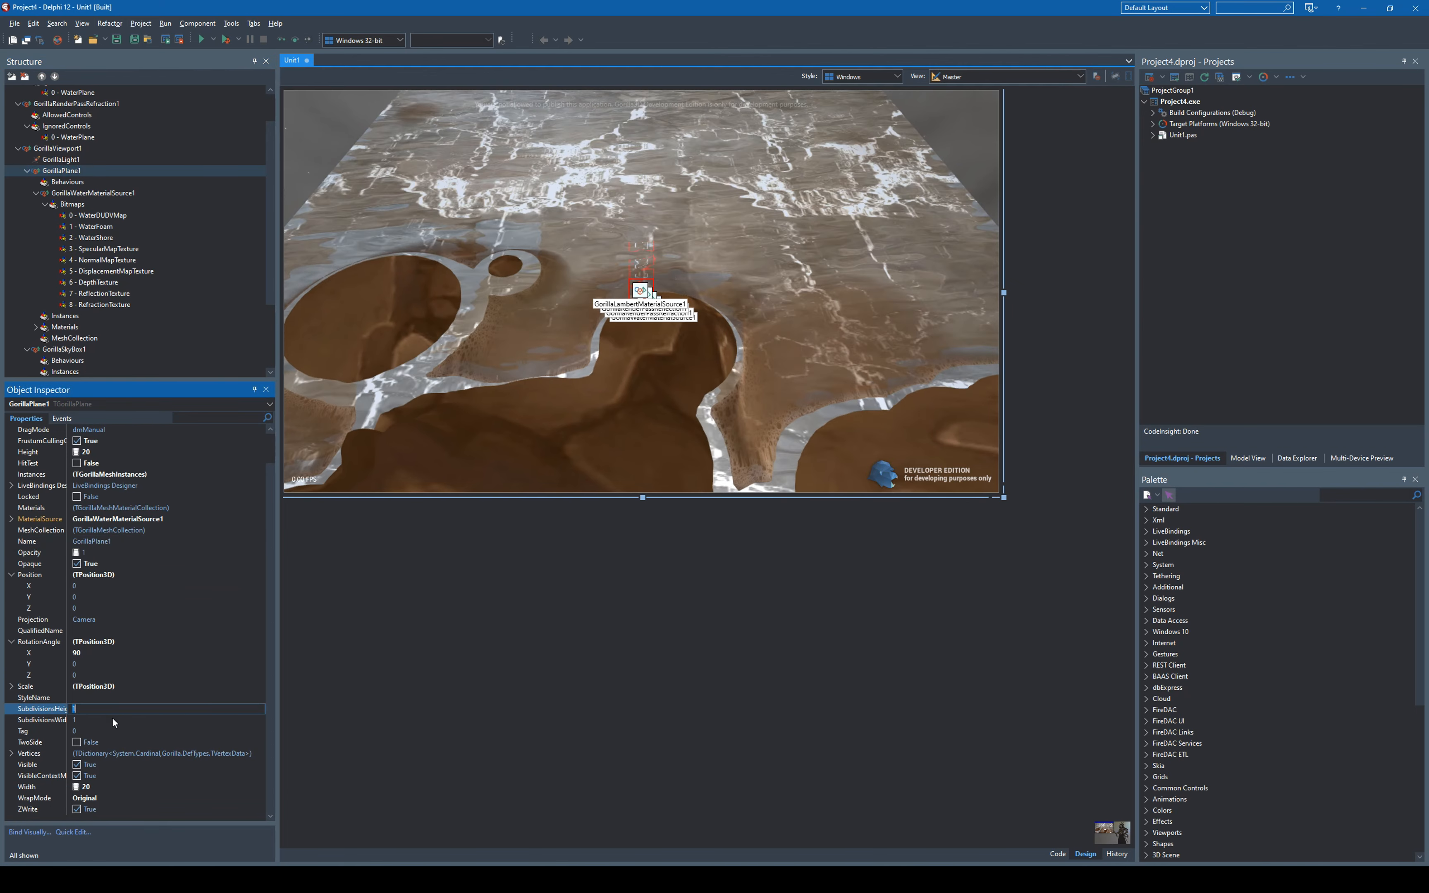
type("128")
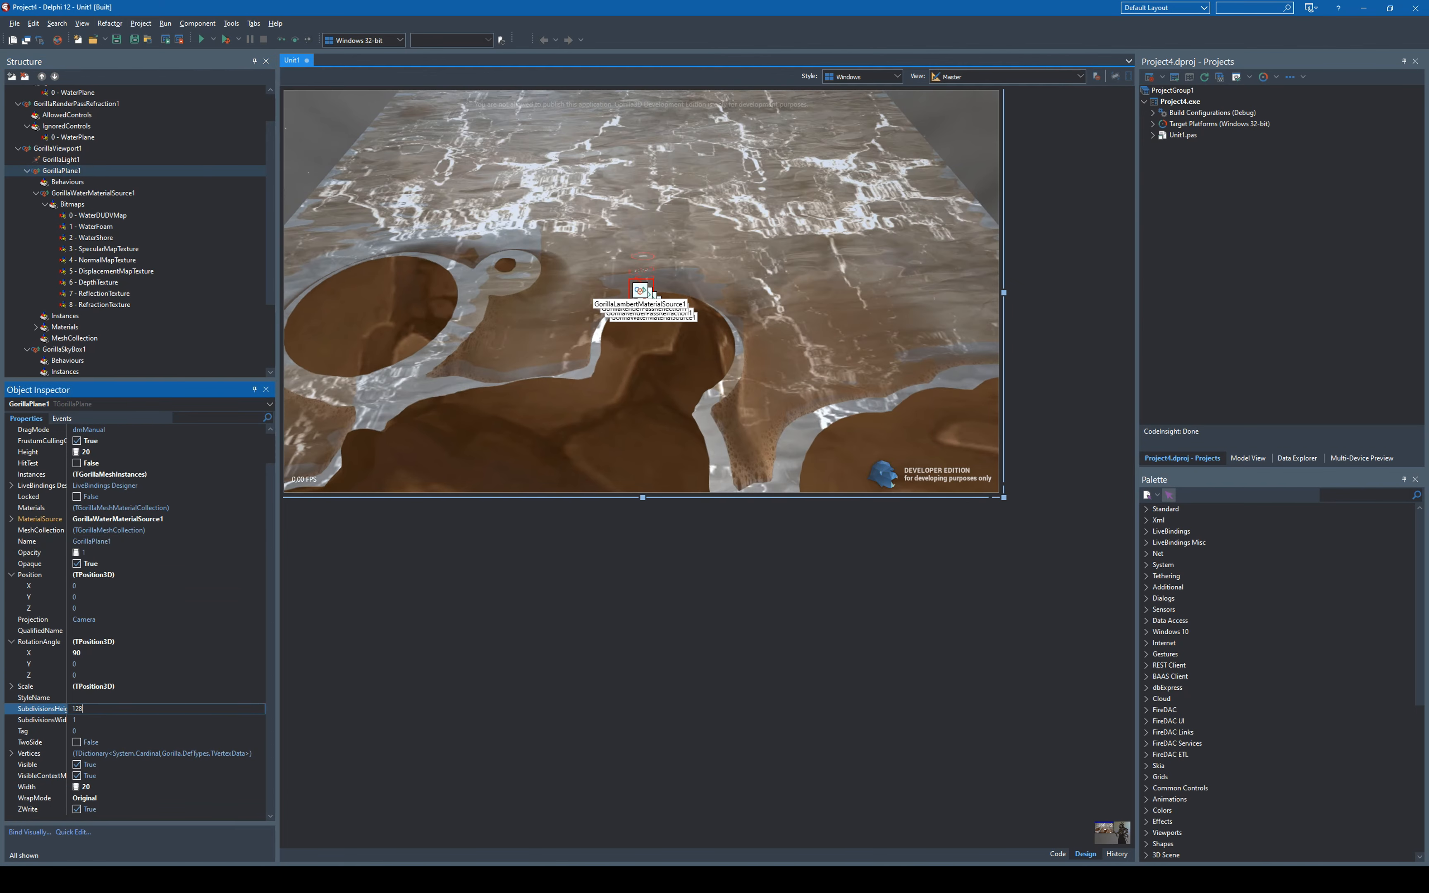
left_click(113, 719)
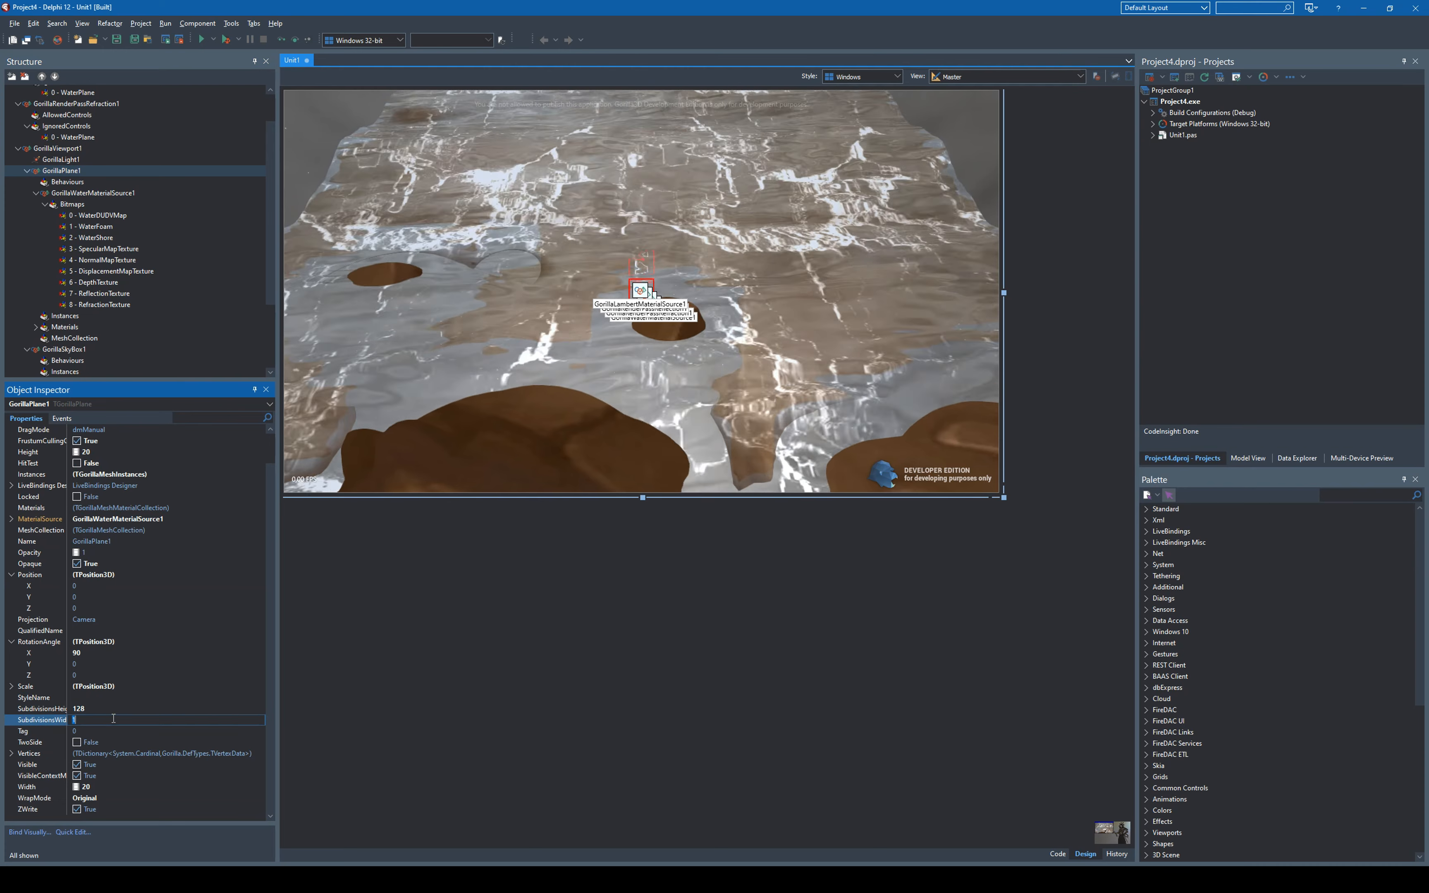
type("128")
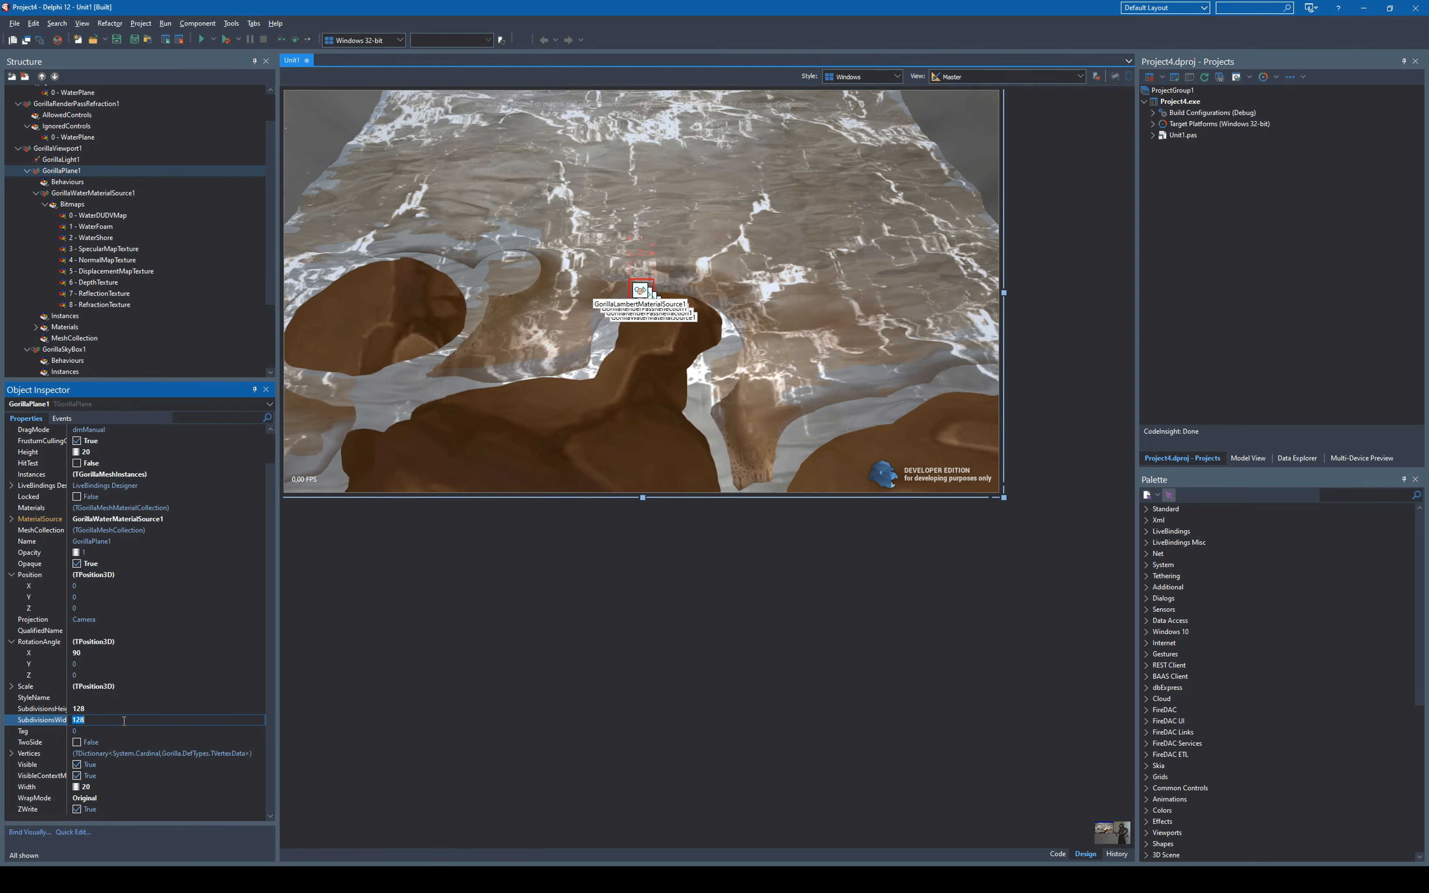
- Create an OnCreate event handler for Form1
scroll(142, 312, "up", 3)
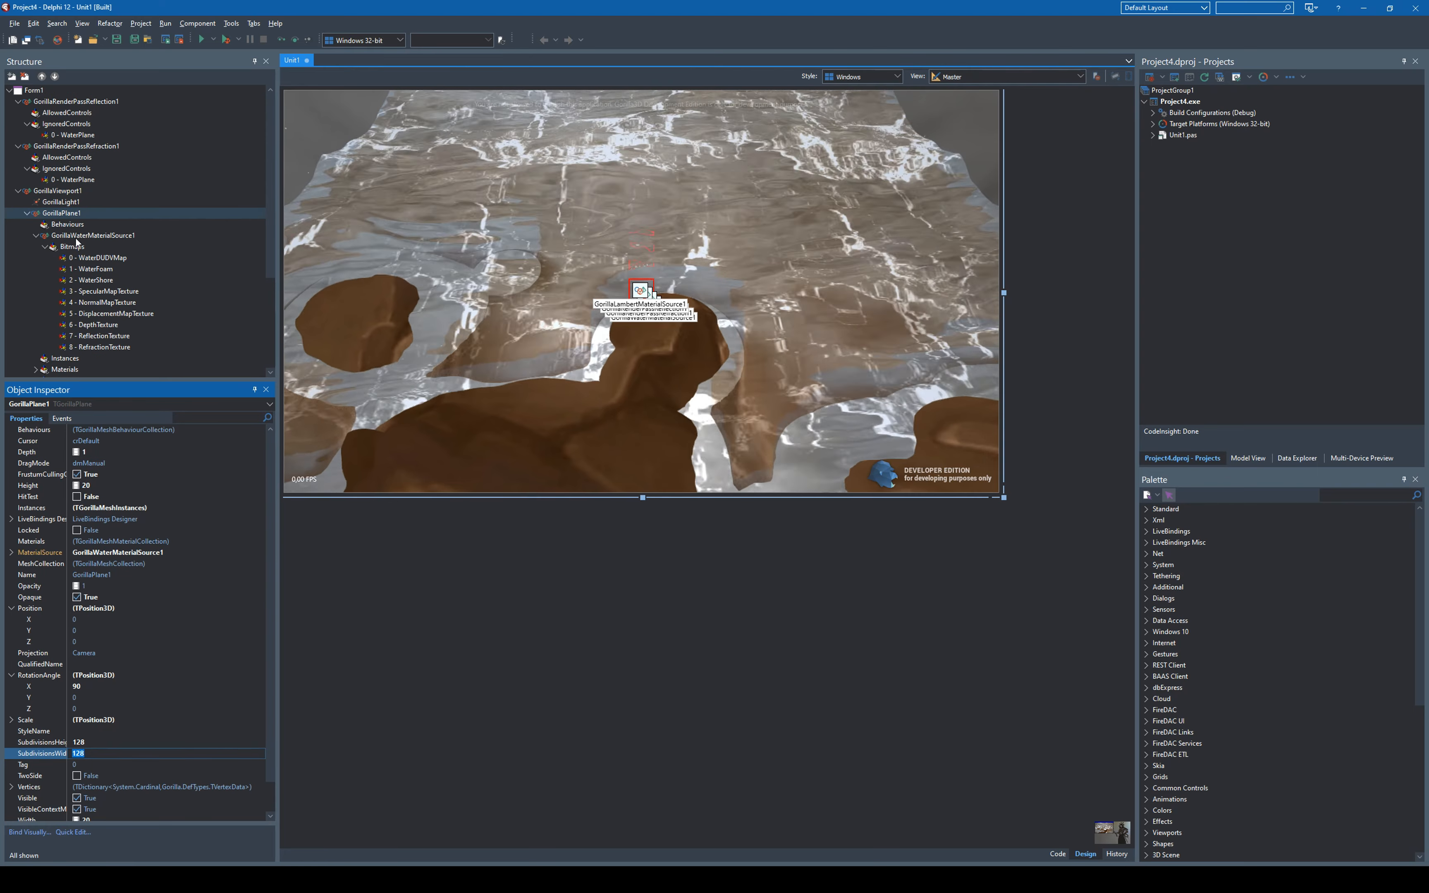
left_click(44, 91)
left_click(61, 418)
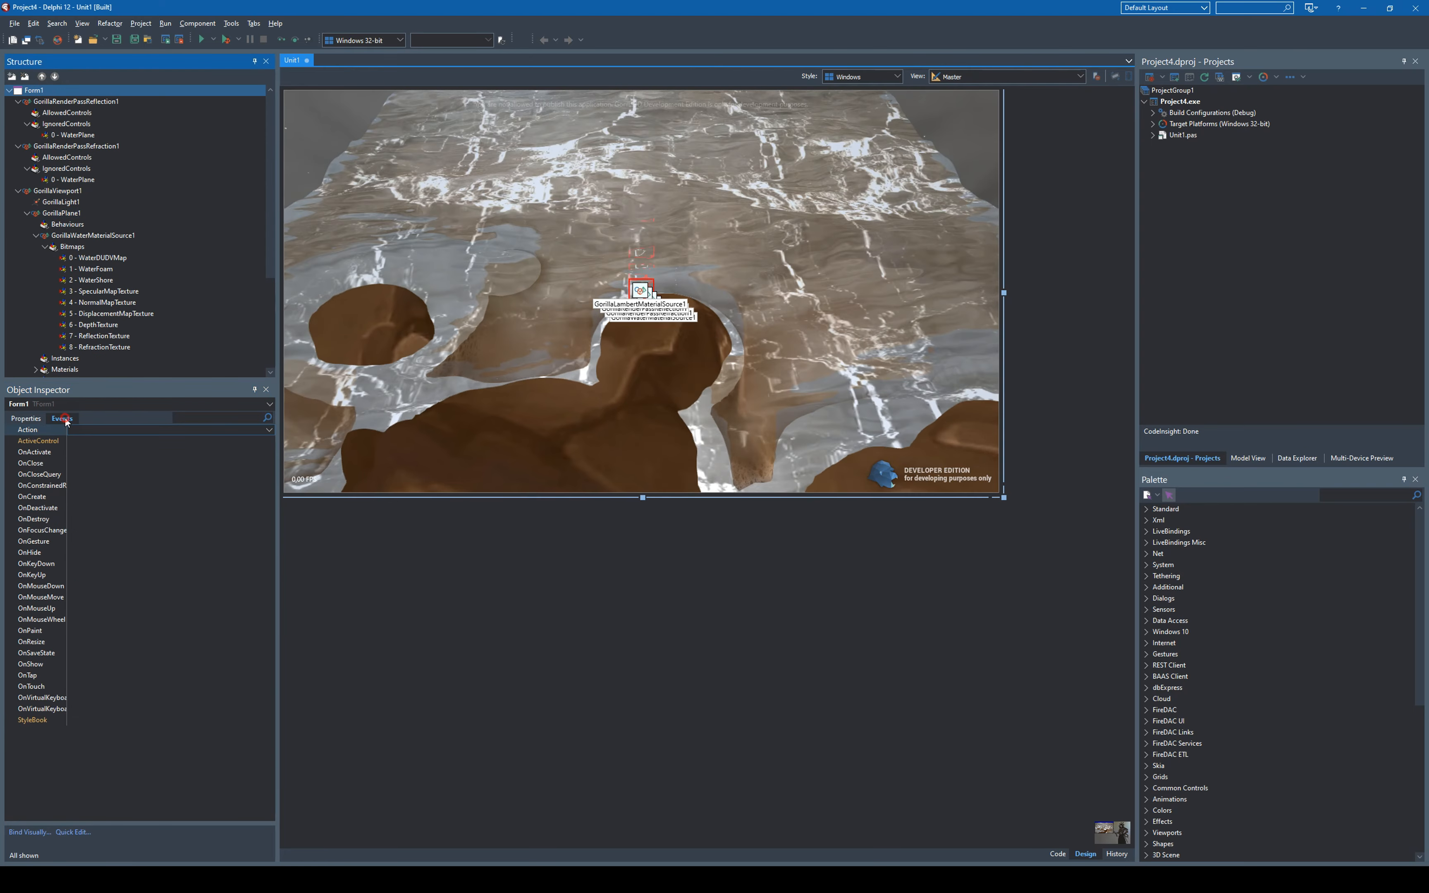
double_click(86, 495)
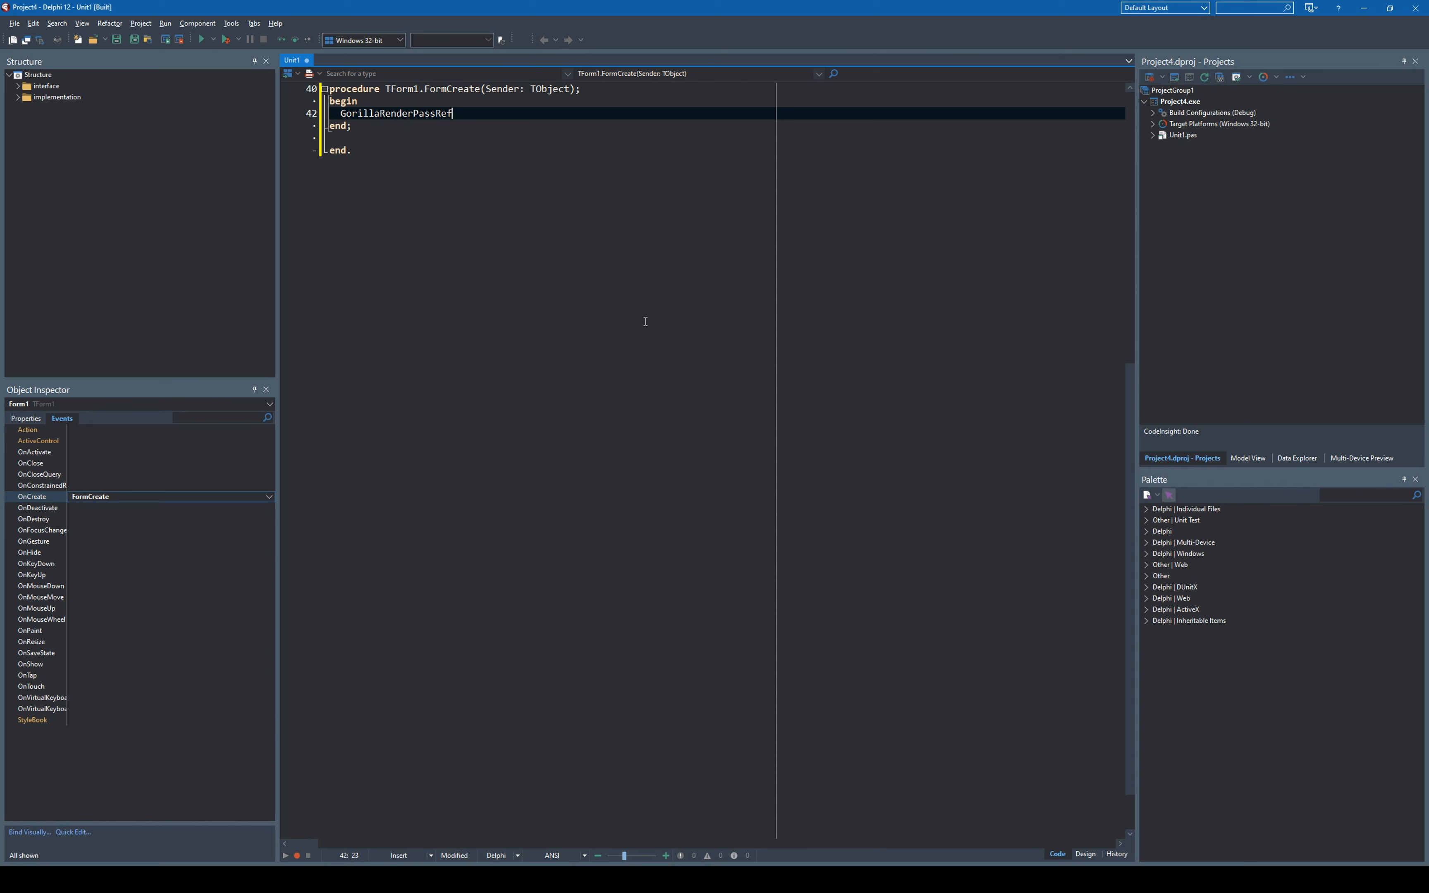
- In FormCreate, start an assignment to GorillaRenderPassReflection1.MirrorPosition.Point and continue it on a new line
type(".")
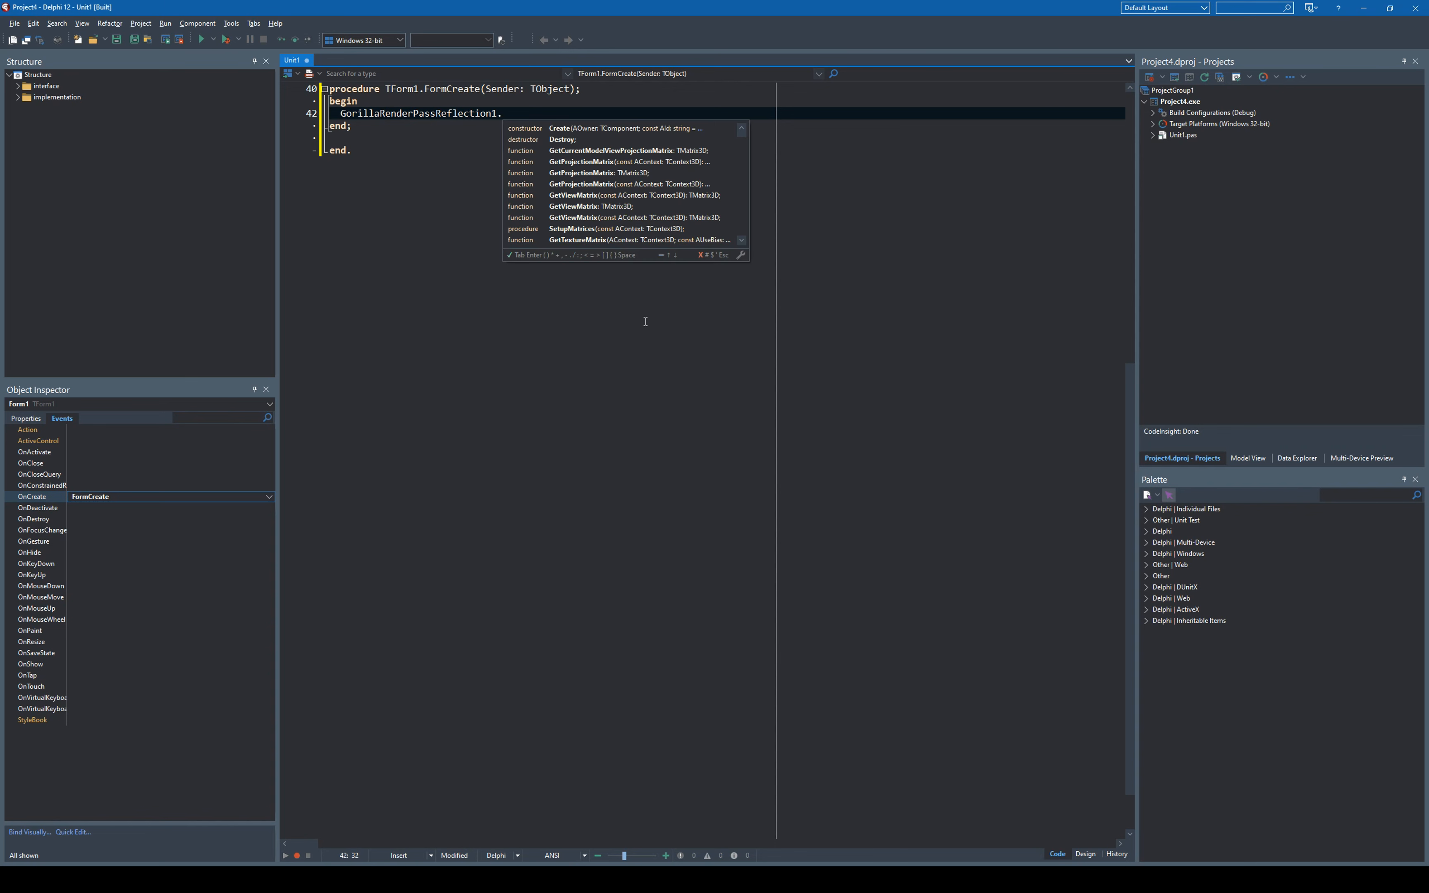
type("MirrorPosition.Po")
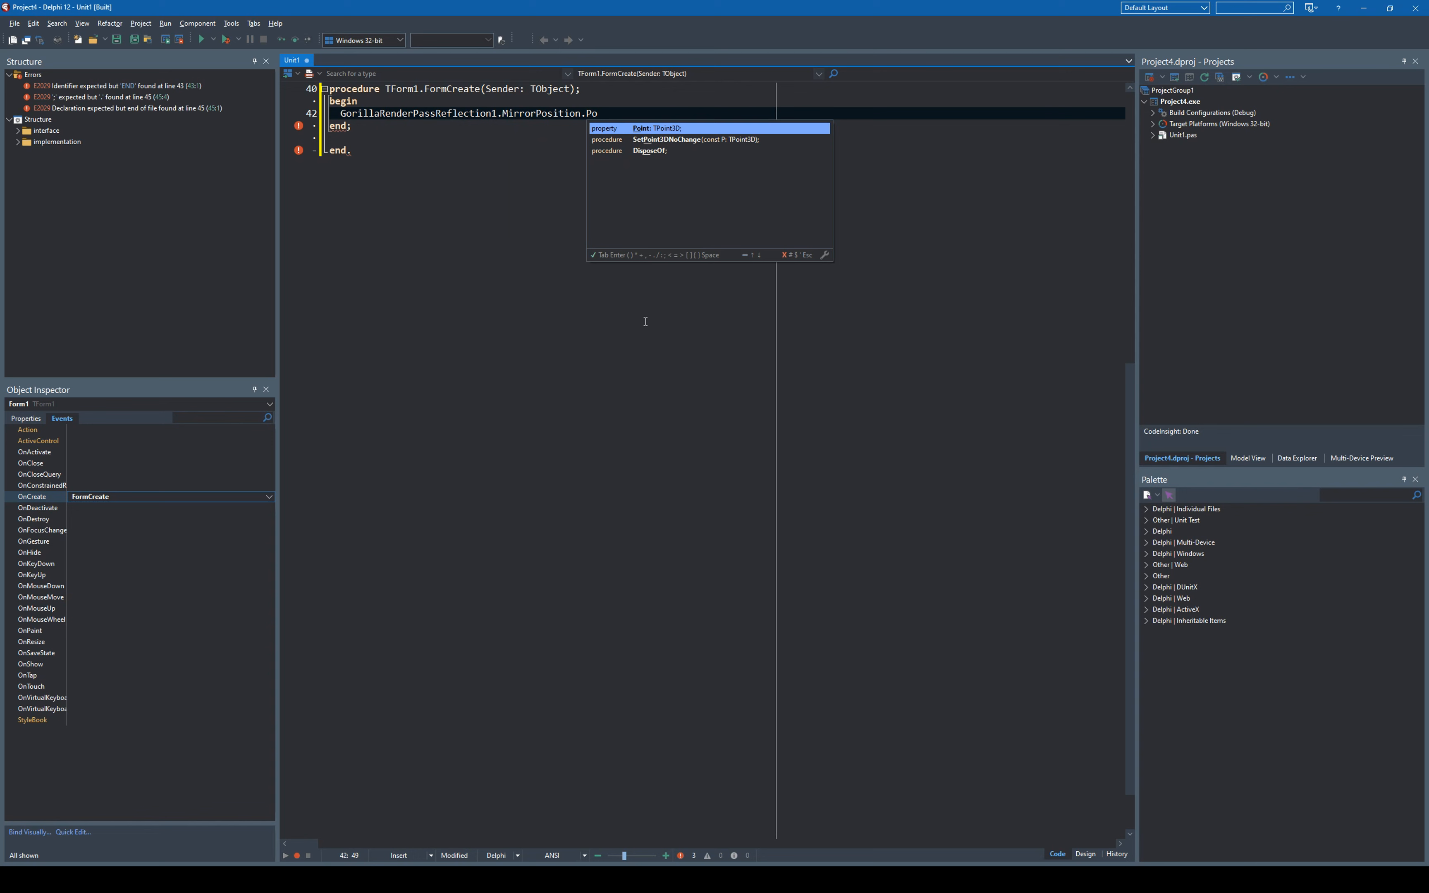
key("Return")
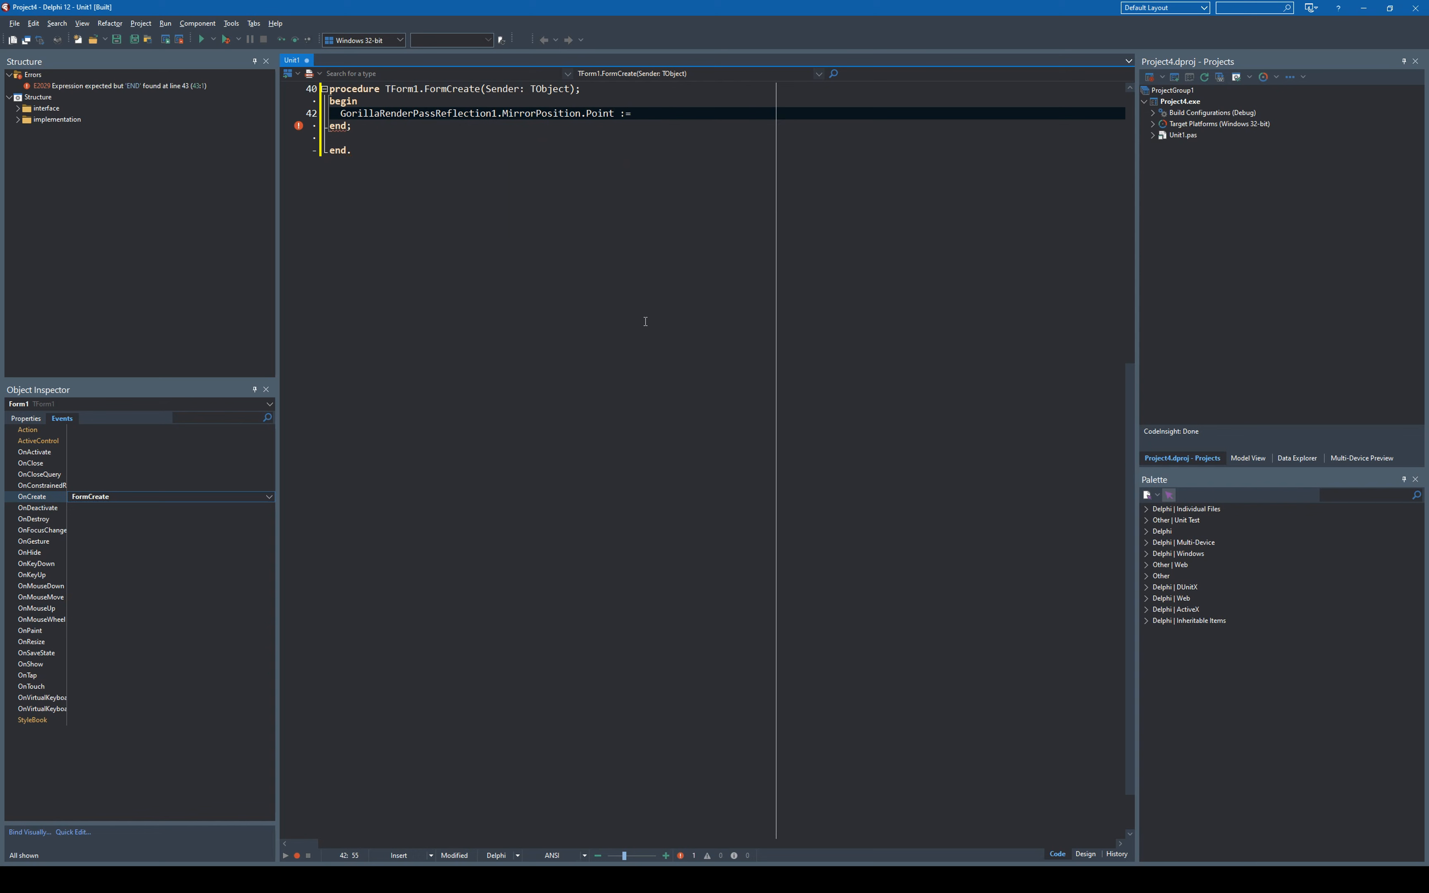
key("Return")
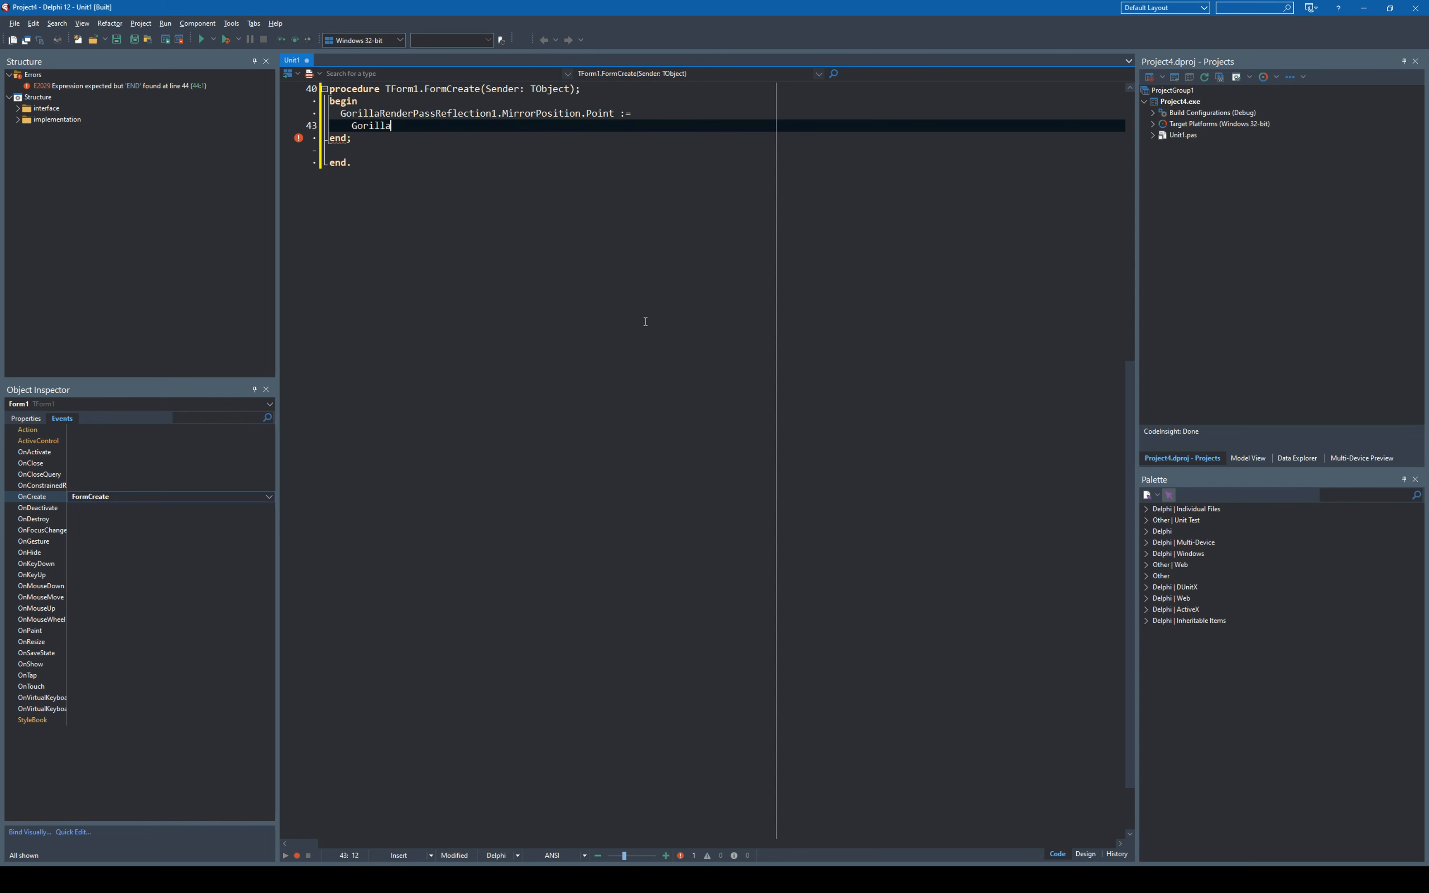
- Enter GorillaPlane1.AbsolutePosition as the assigned value and wrap it in a TPoint3D cast
type("GorillaPlane1.")
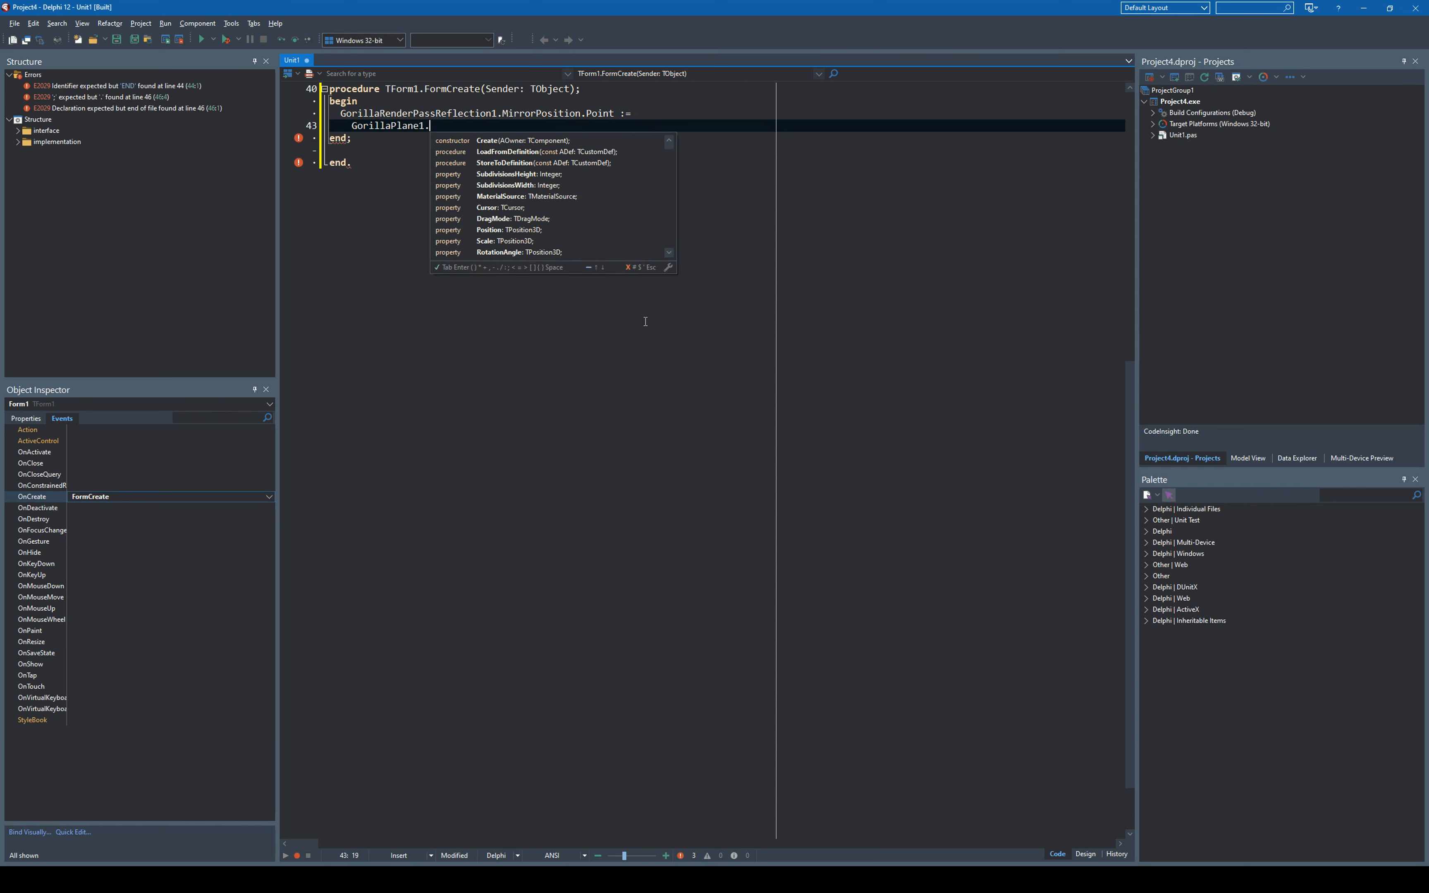
type("l")
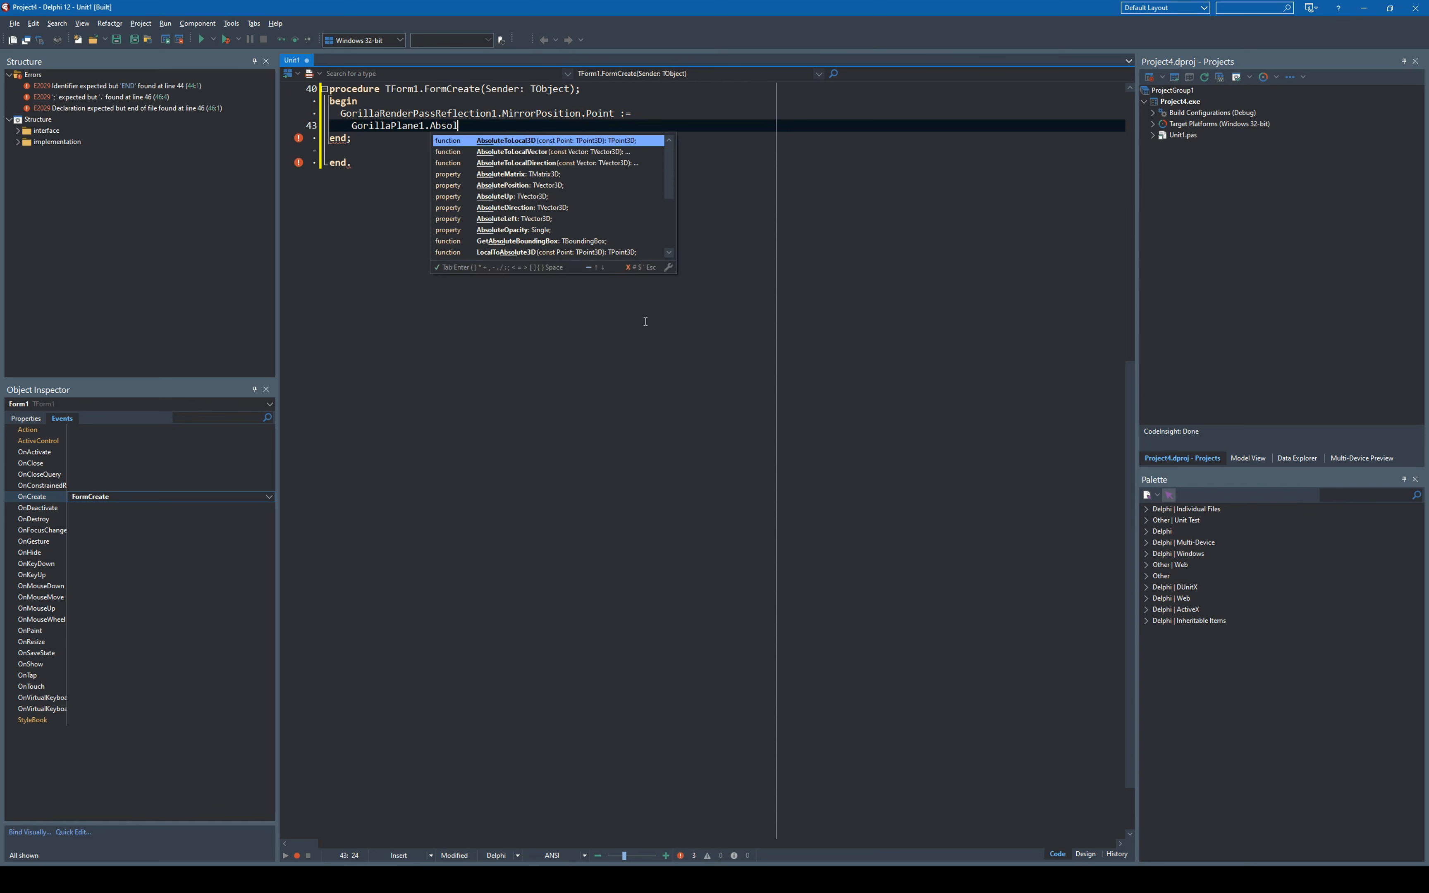
key("Down")
key("Down")
key("Down")
key("Down")
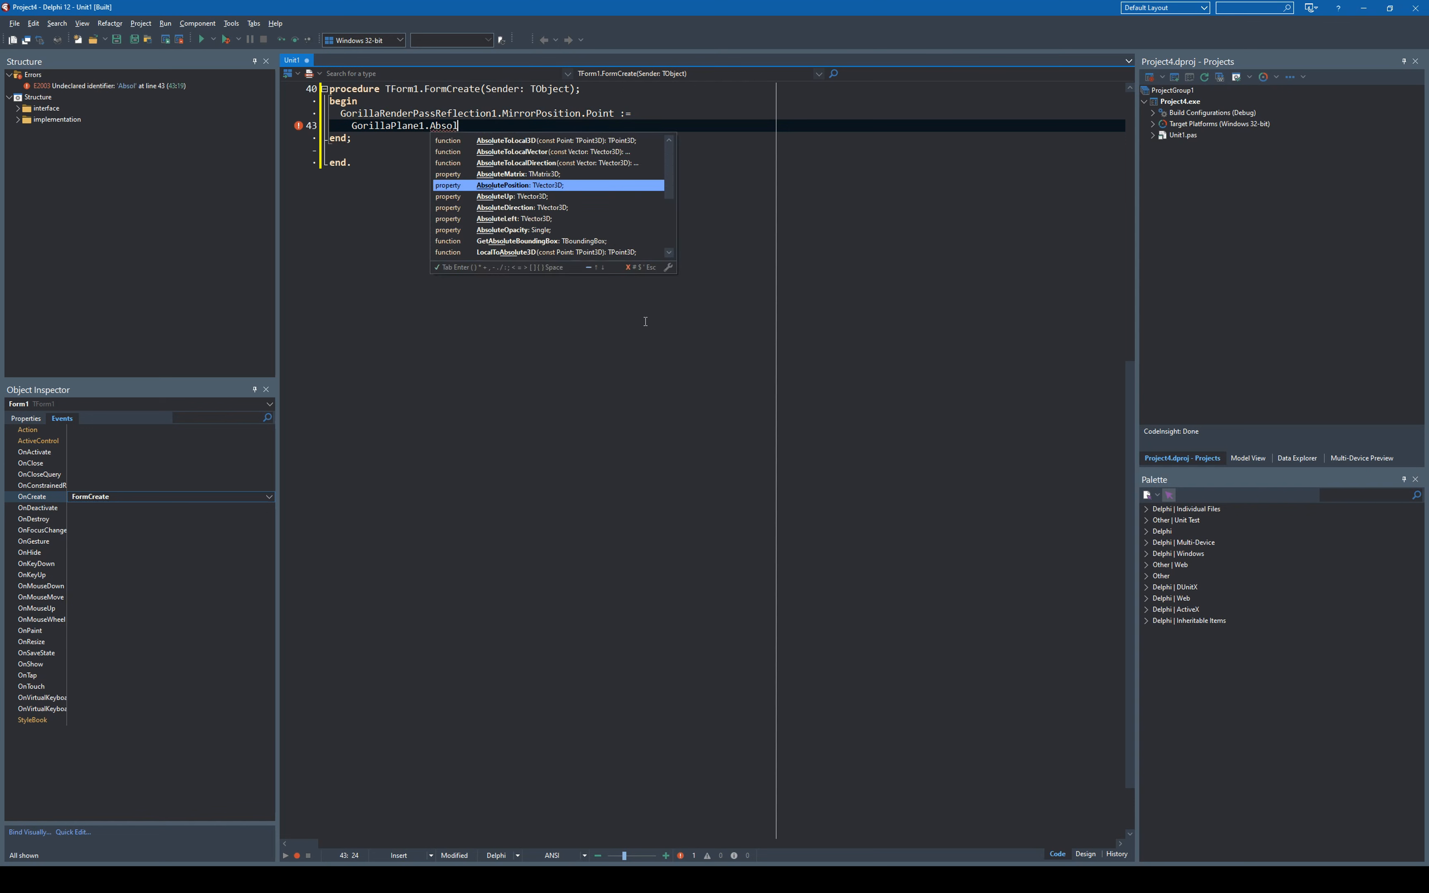
key("Return")
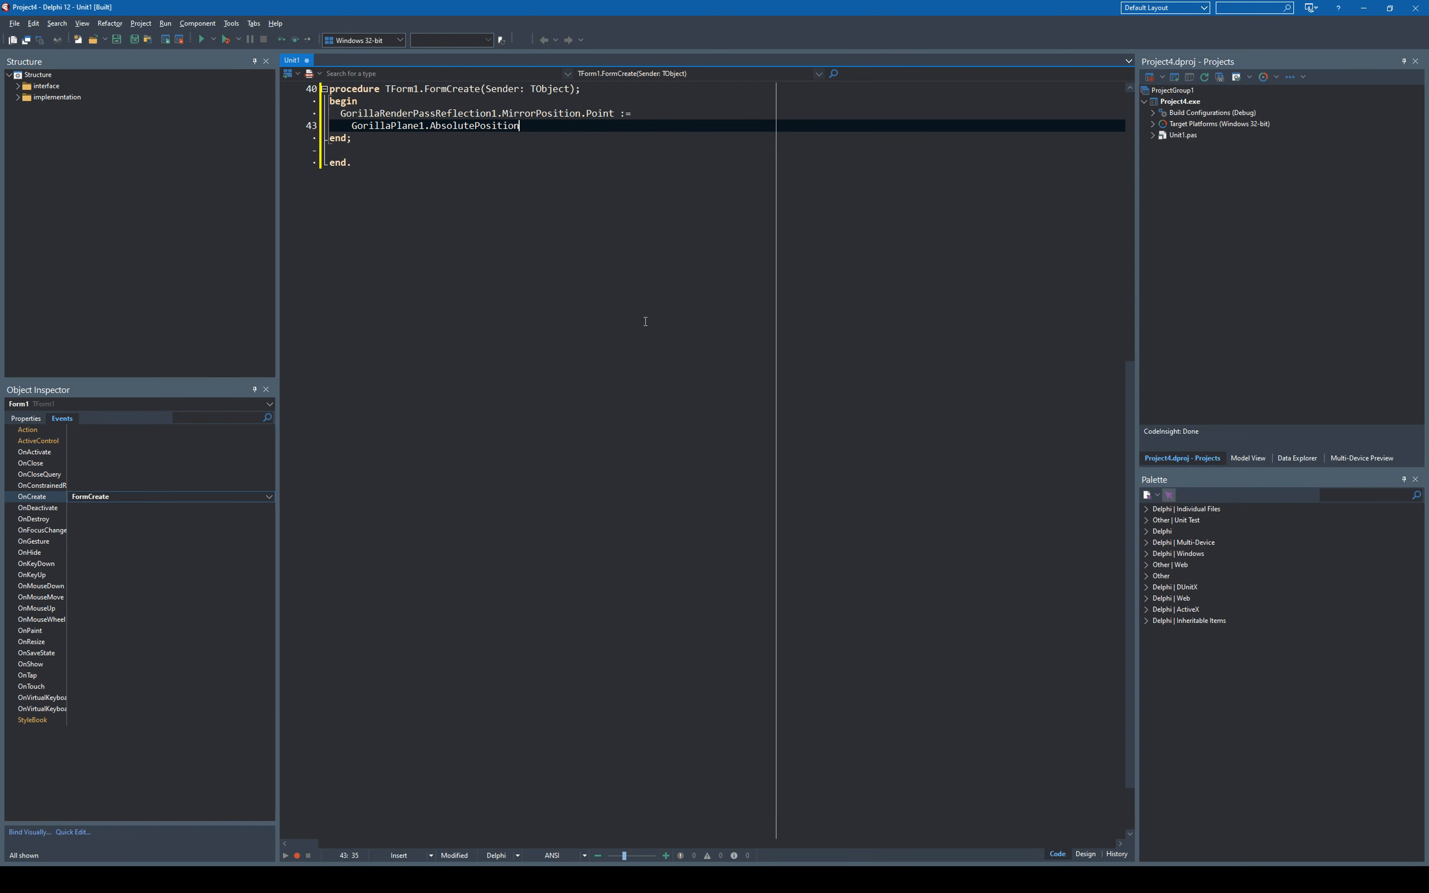
type(")")
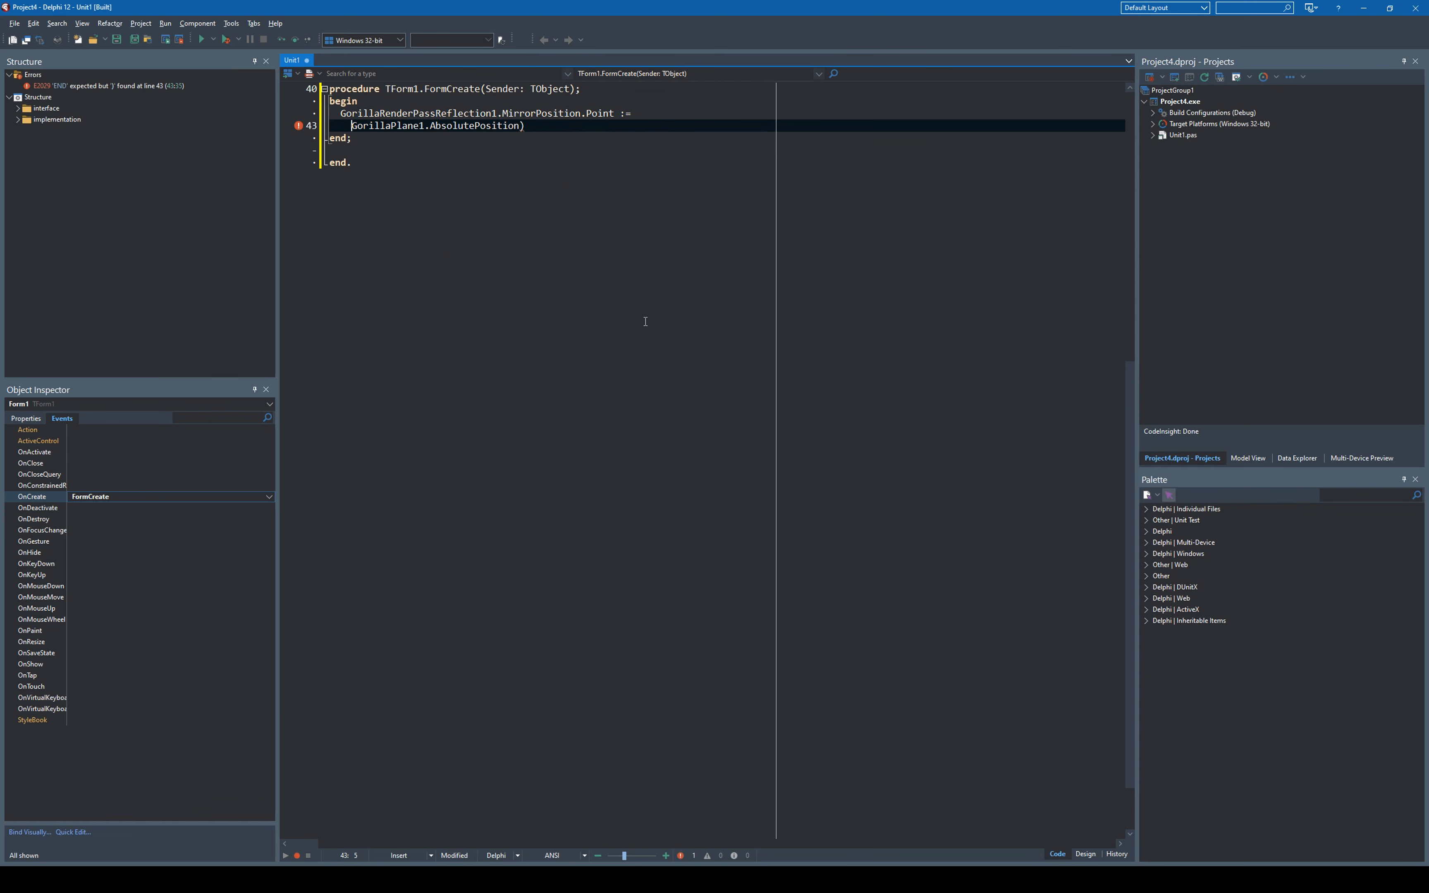
type("TPoint3D(")
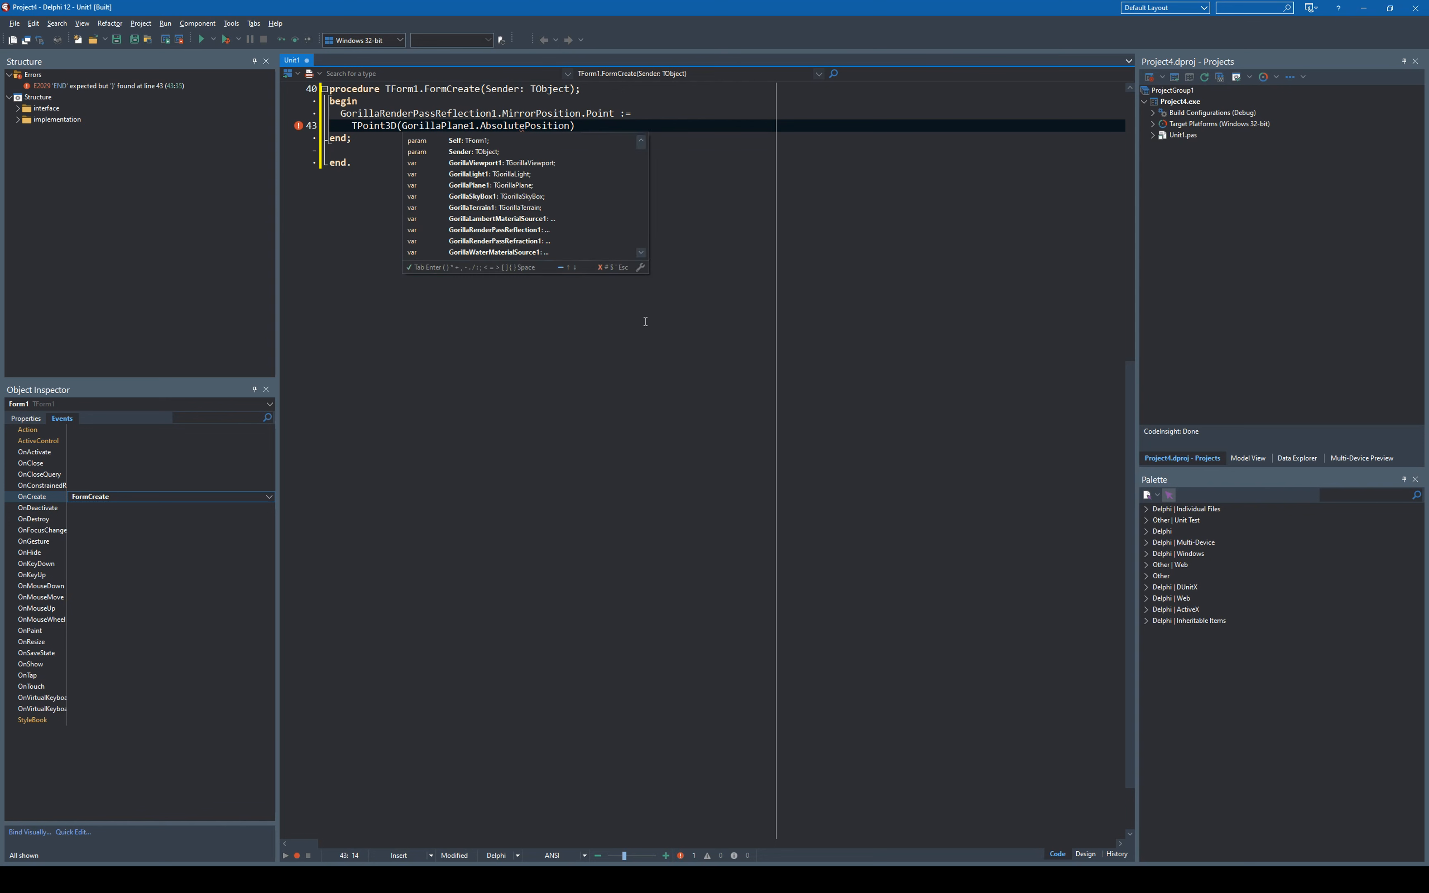
key("Escape")
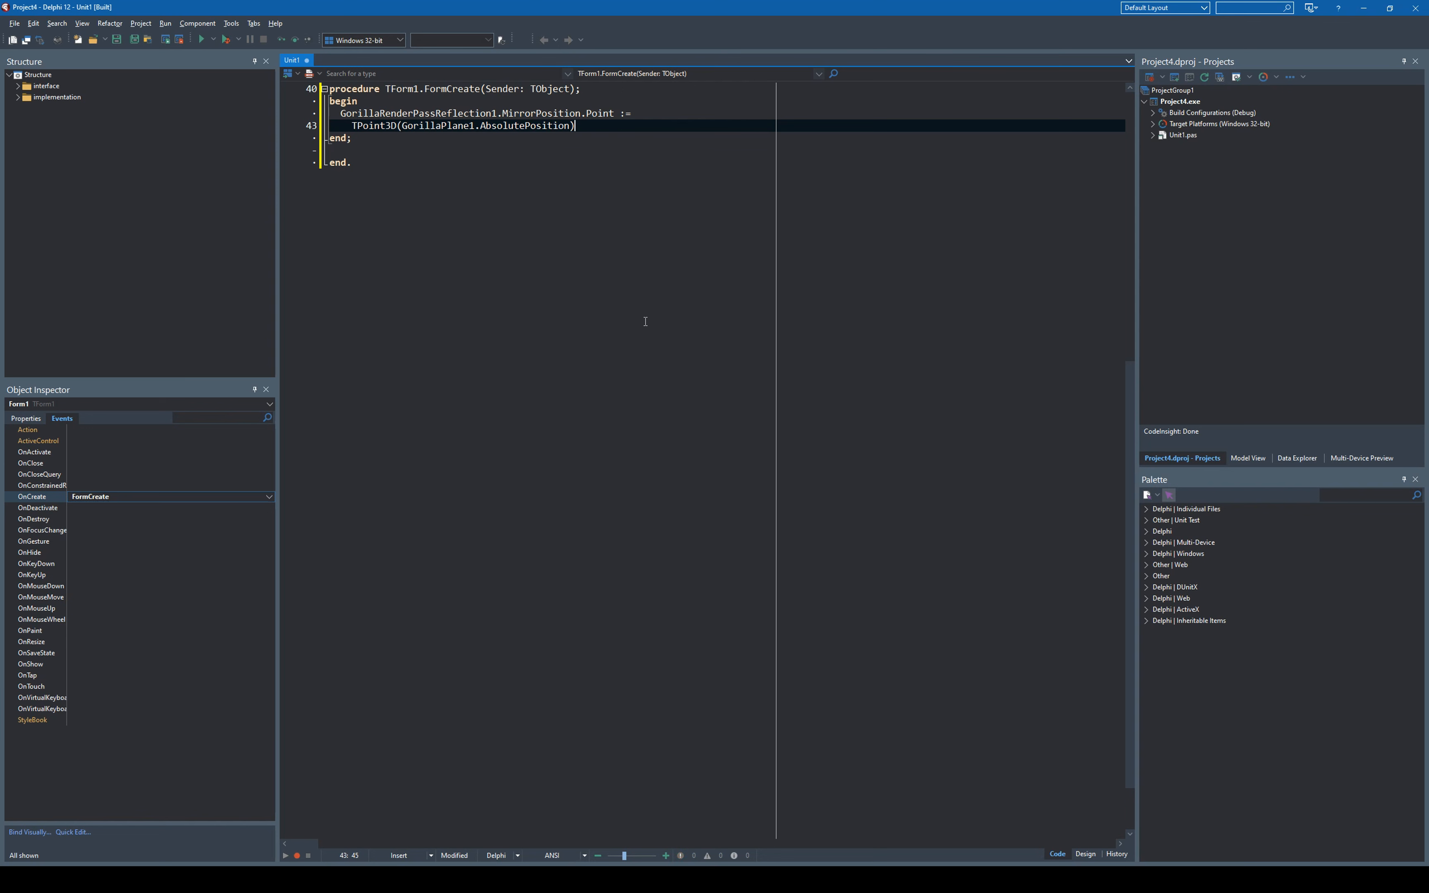